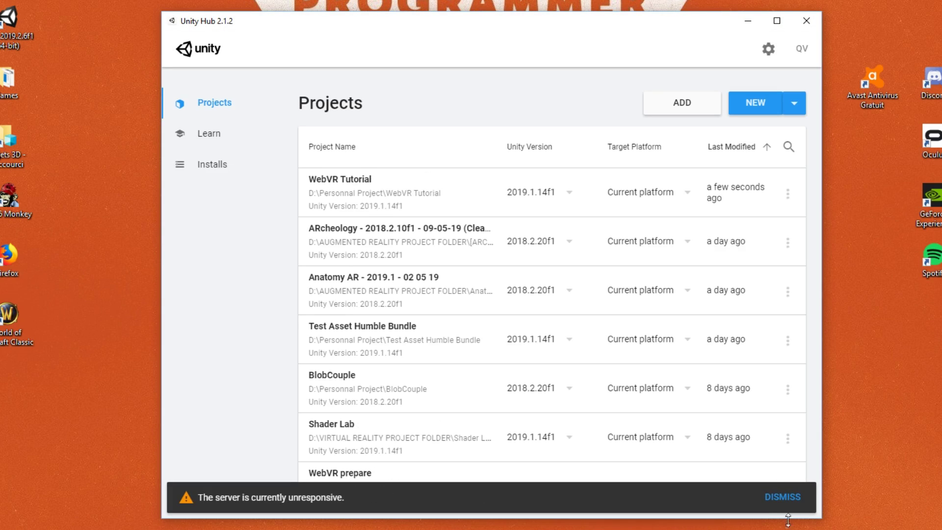
Dismiss the server warning and verify WebGL Build Support is installed for Unity 2019.1.14f1.
{"action": "left_click", "coordinate": [782, 499]}
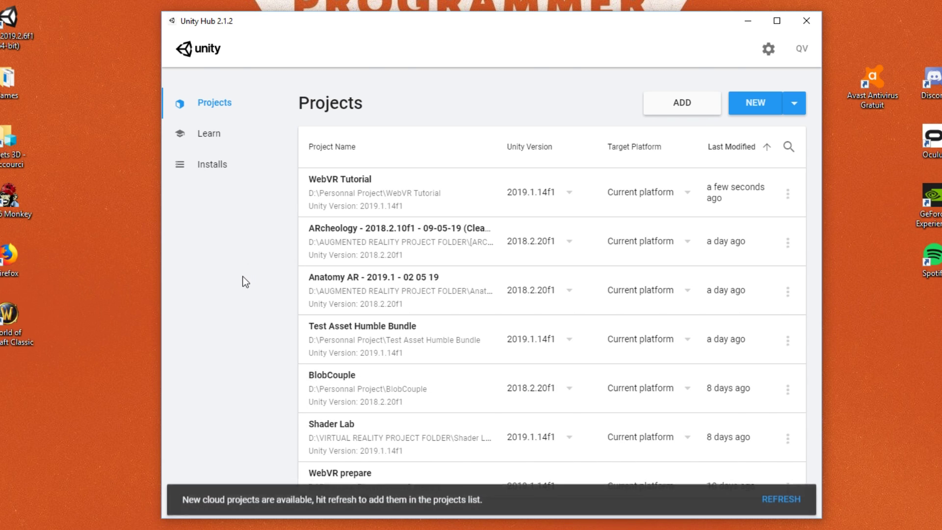
{"action": "left_click", "coordinate": [221, 165]}
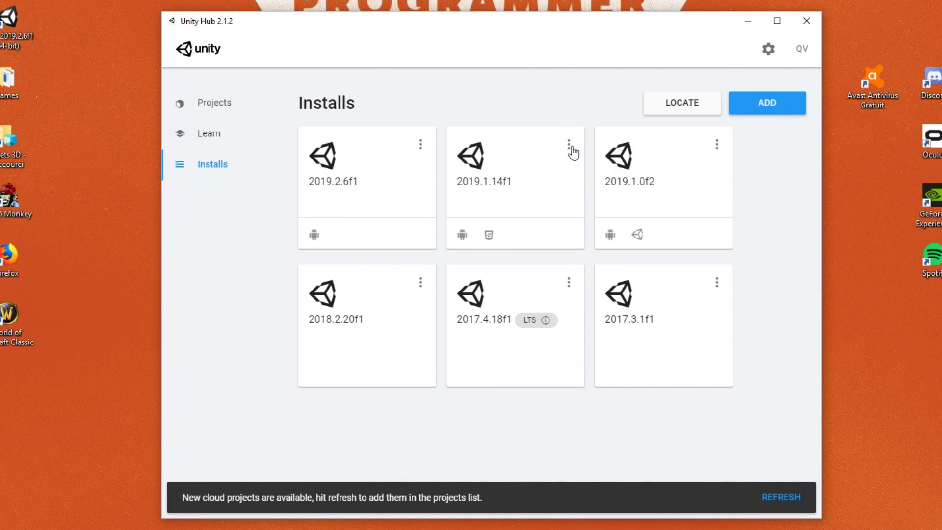
{"action": "left_click", "coordinate": [570, 145]}
{"action": "left_click", "coordinate": [547, 151]}
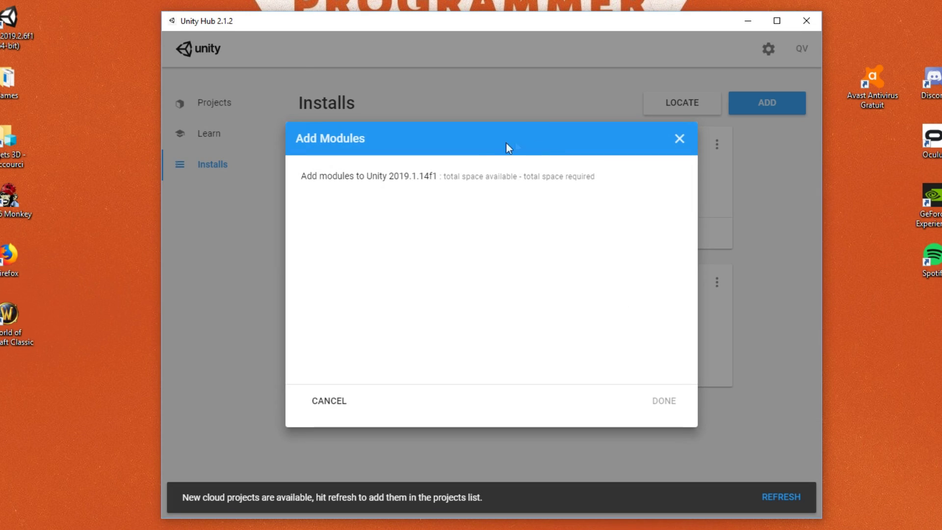
{"action": "scroll", "coordinate": [358, 306], "scroll_direction": "down", "scroll_amount": 5}
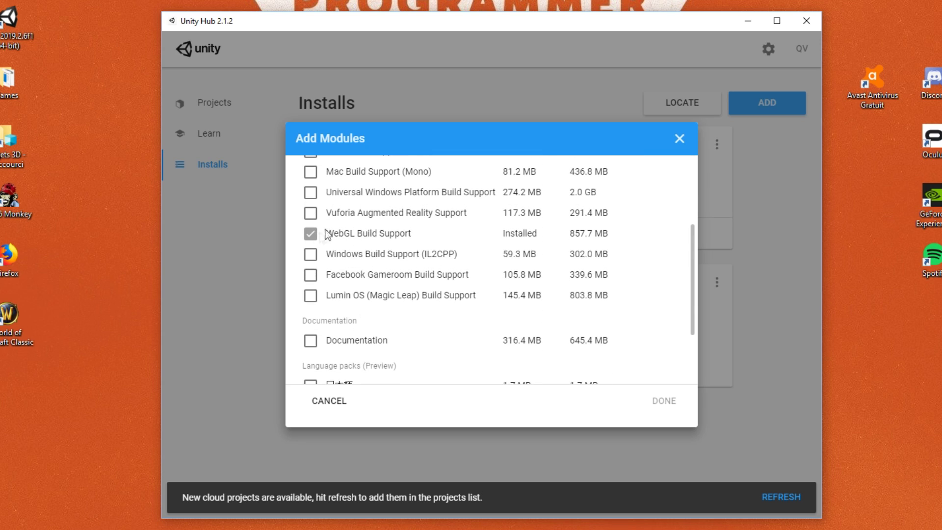
{"action": "left_click", "coordinate": [679, 138]}
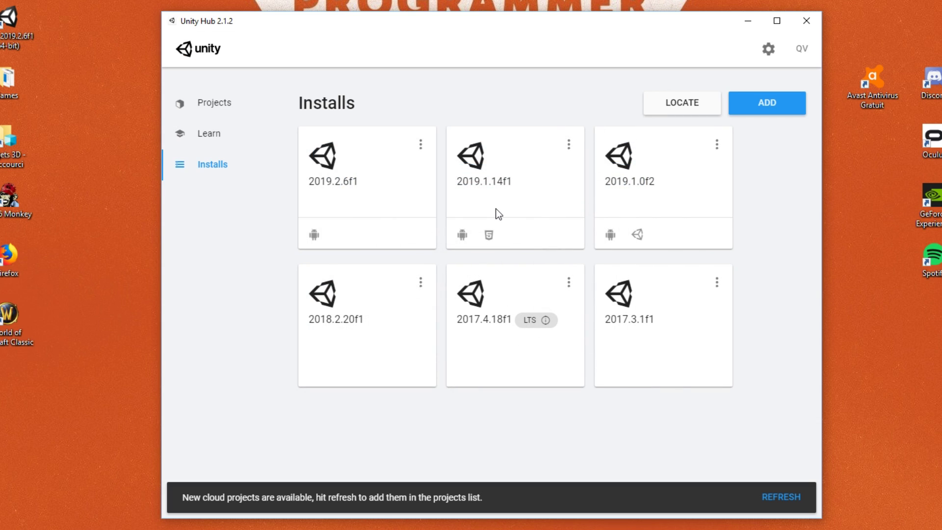
Start a new 2019.1.14f1 3D project and name it 'WEB VR Tutorial'.
{"action": "left_click", "coordinate": [235, 106]}
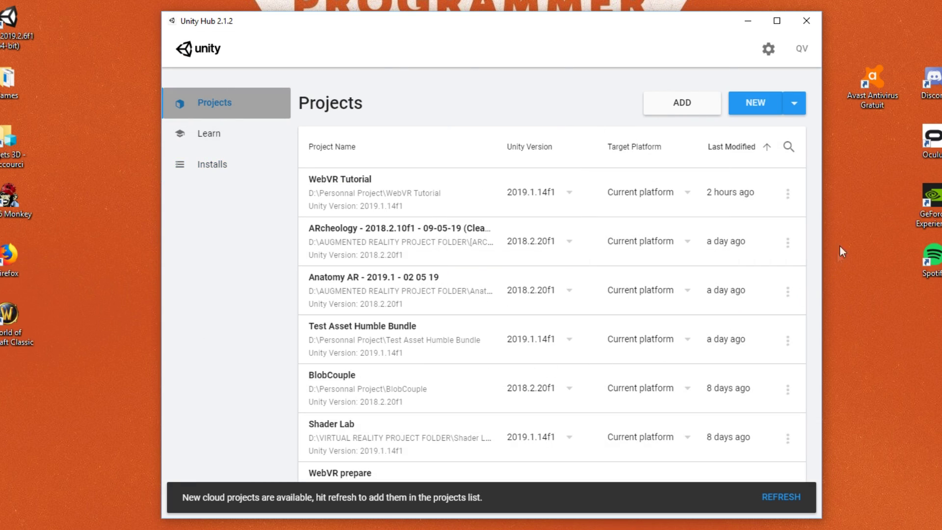
{"action": "left_click", "coordinate": [792, 106]}
{"action": "left_click", "coordinate": [717, 139]}
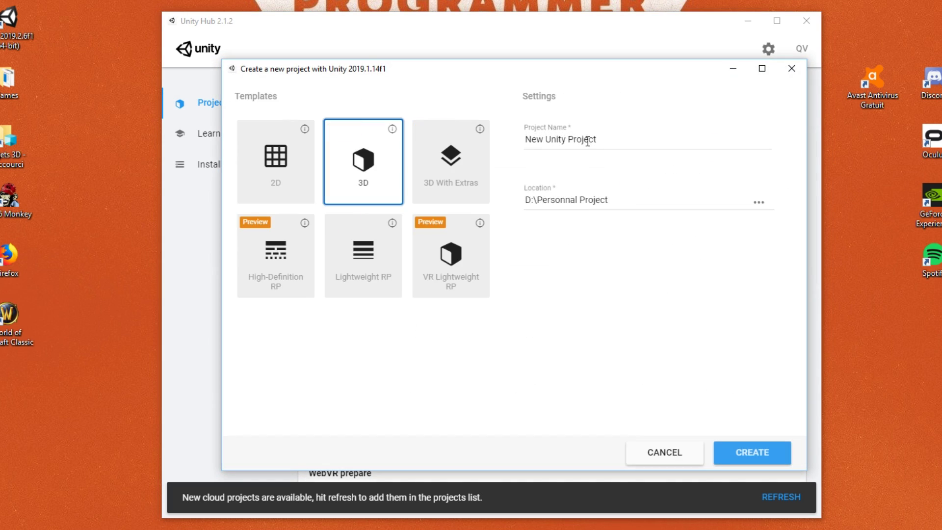
{"action": "triple_click", "coordinate": [588, 140]}
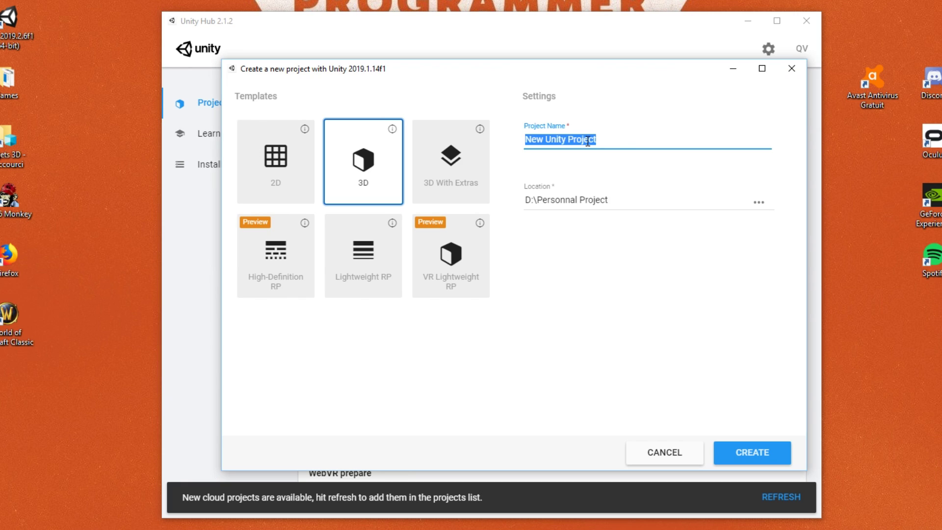
{"action": "type", "text": "WEB VR Tutorial"}
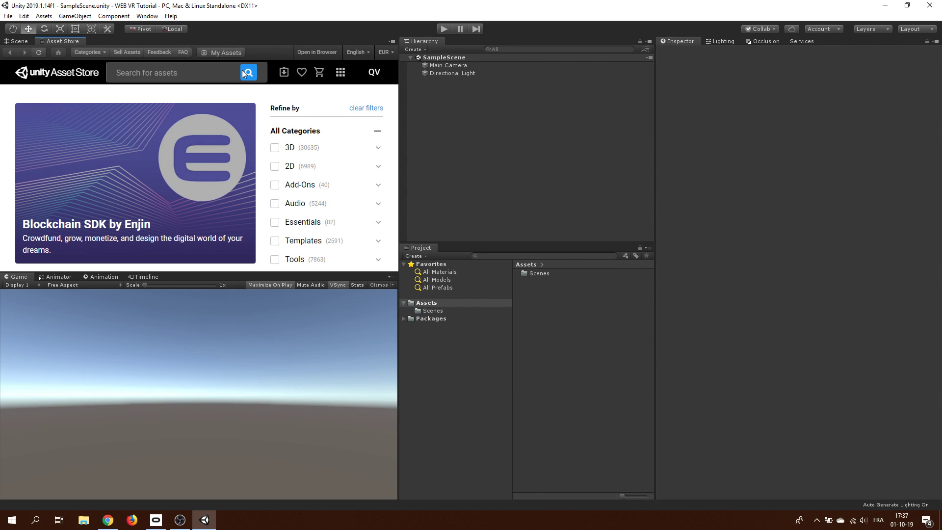
Search the Asset Store for 'webvr' and import the complete WebVR Assets package.
{"action": "type", "text": "webvr"}
{"action": "left_click", "coordinate": [242, 72]}
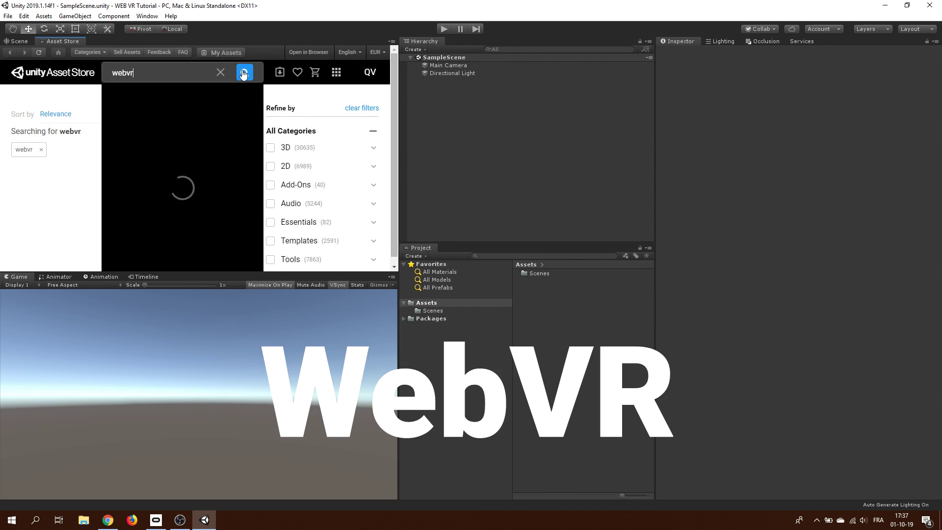
{"action": "left_click", "coordinate": [139, 118]}
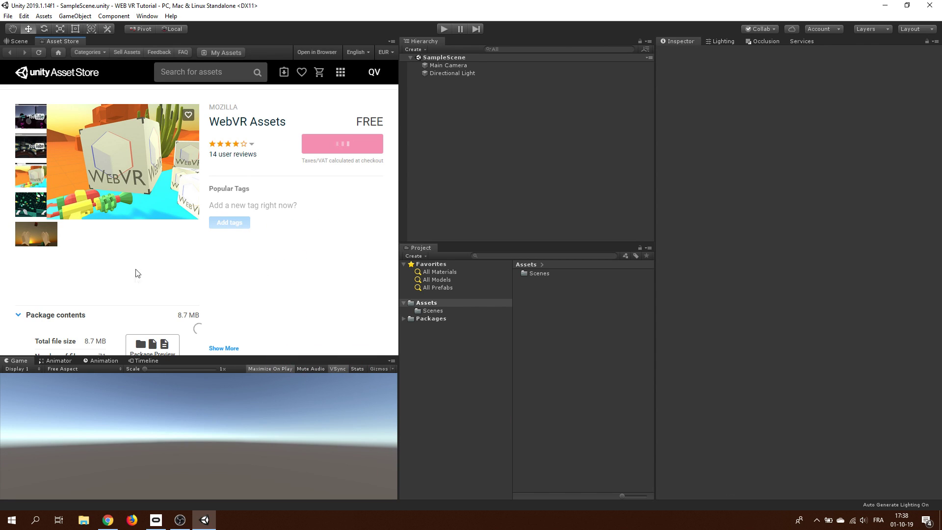
{"action": "left_click", "coordinate": [353, 173]}
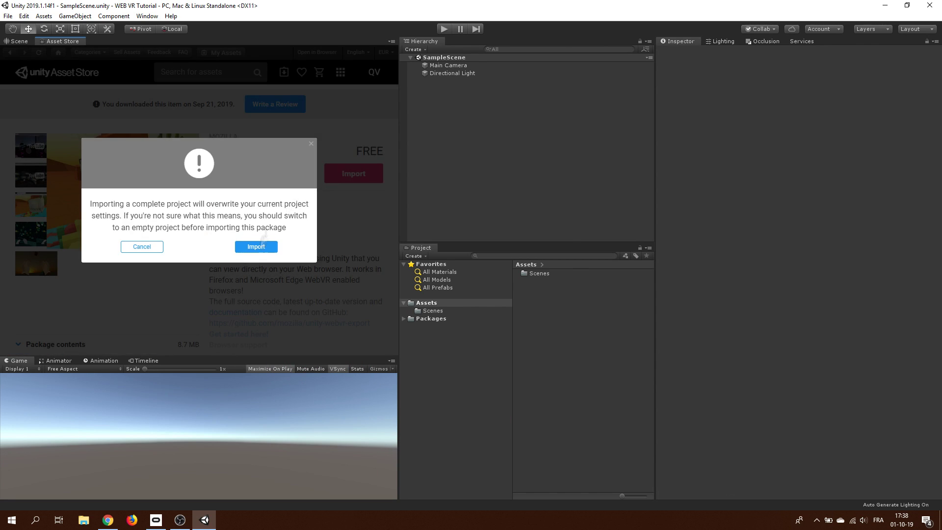
{"action": "left_click", "coordinate": [261, 246]}
Resize the Scene and Game panes and review the compile errors in the Console.
{"action": "left_click_drag", "start_coordinate": [196, 359], "coordinate": [196, 266]}
{"action": "left_click", "coordinate": [132, 505]}
{"action": "scroll", "coordinate": [234, 272], "scroll_direction": "down", "scroll_amount": 5}
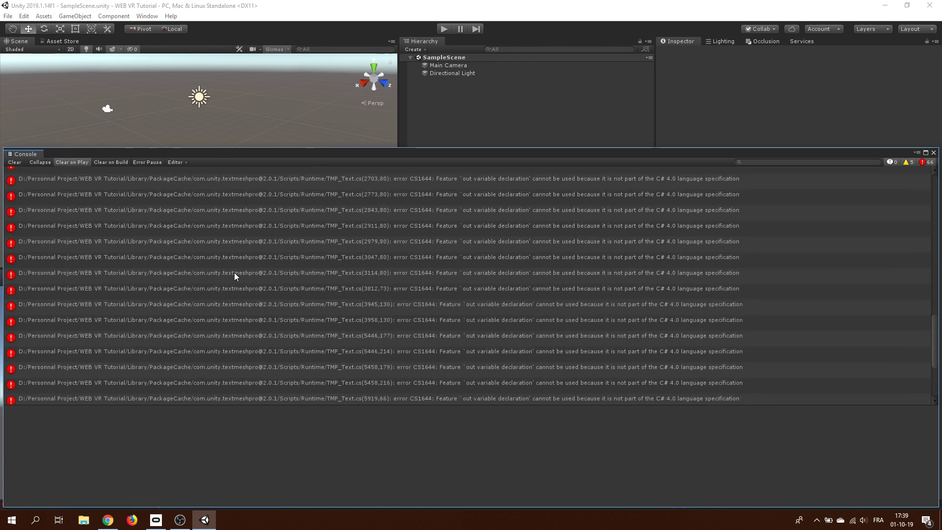
{"action": "left_click", "coordinate": [934, 153]}
Set the Player Scripting Runtime Version to .NET 4.x Equivalent and restart the editor.
{"action": "left_click", "coordinate": [25, 18]}
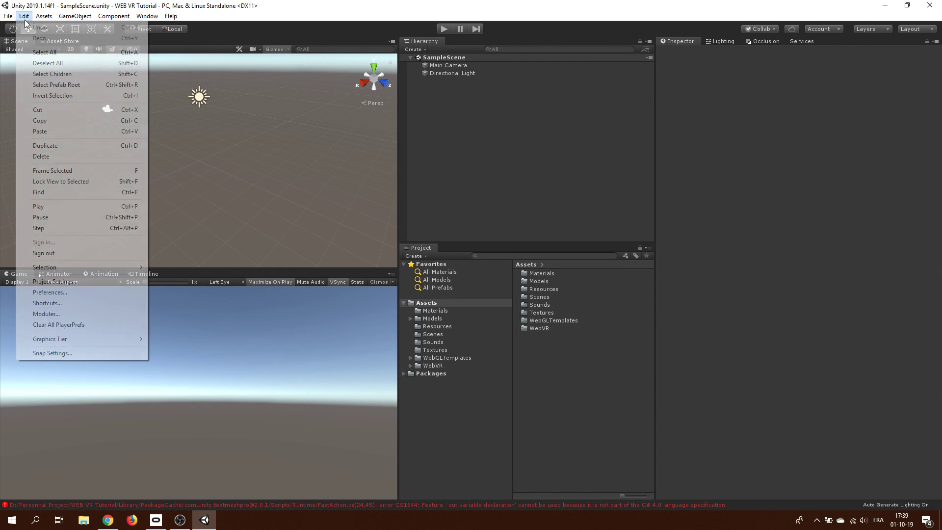
{"action": "left_click", "coordinate": [51, 282]}
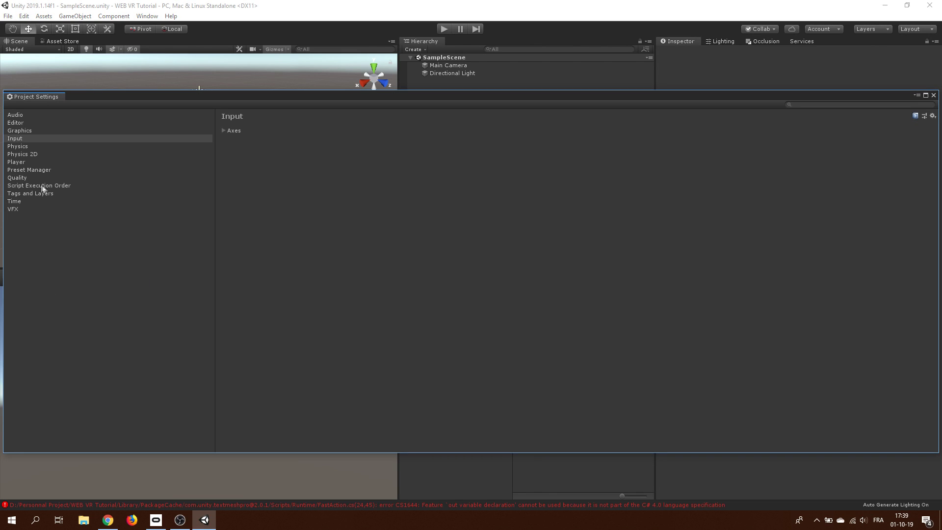
{"action": "left_click", "coordinate": [14, 163]}
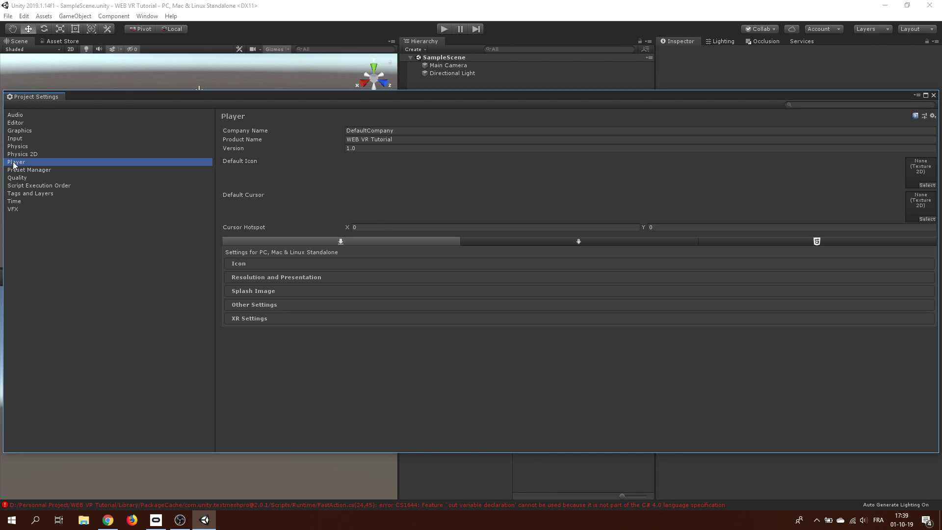
{"action": "left_click", "coordinate": [261, 306]}
{"action": "scroll", "coordinate": [379, 360], "scroll_direction": "down", "scroll_amount": 5}
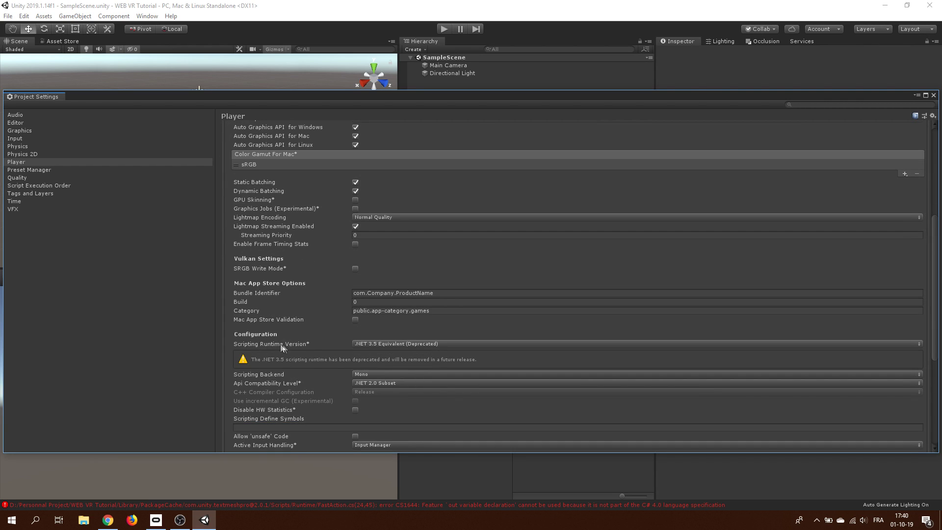
{"action": "left_click", "coordinate": [370, 344]}
{"action": "left_click", "coordinate": [374, 366]}
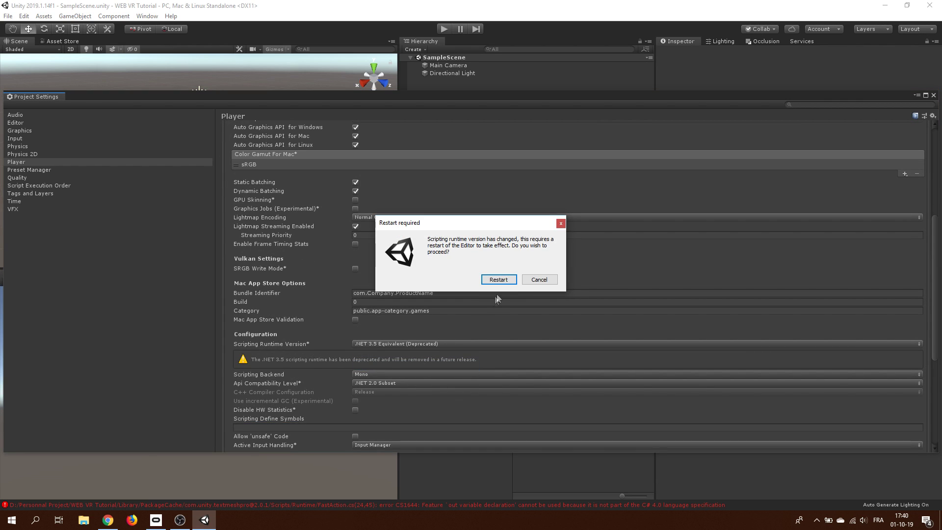
{"action": "left_click", "coordinate": [499, 279]}
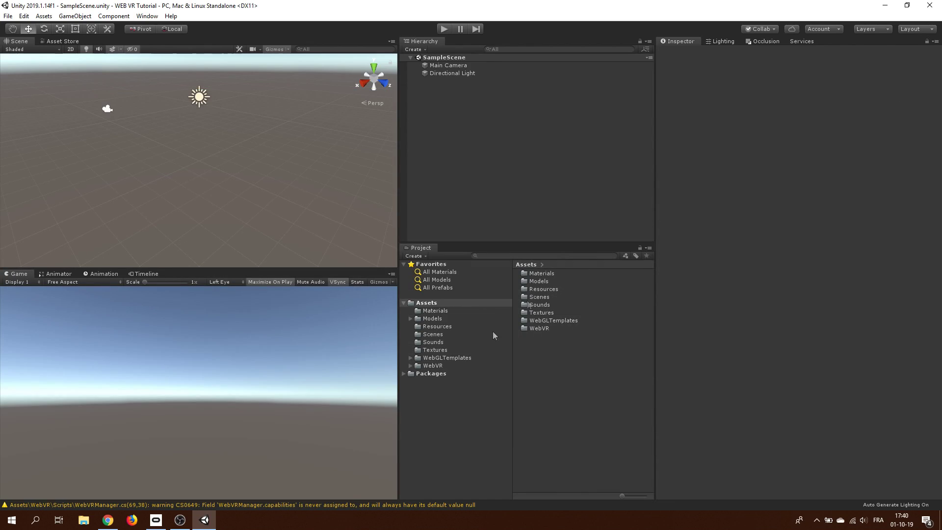
Browse the WebVR and WebGLTemplates folders in the Project window.
{"action": "left_click", "coordinate": [430, 366]}
{"action": "left_click", "coordinate": [429, 358]}
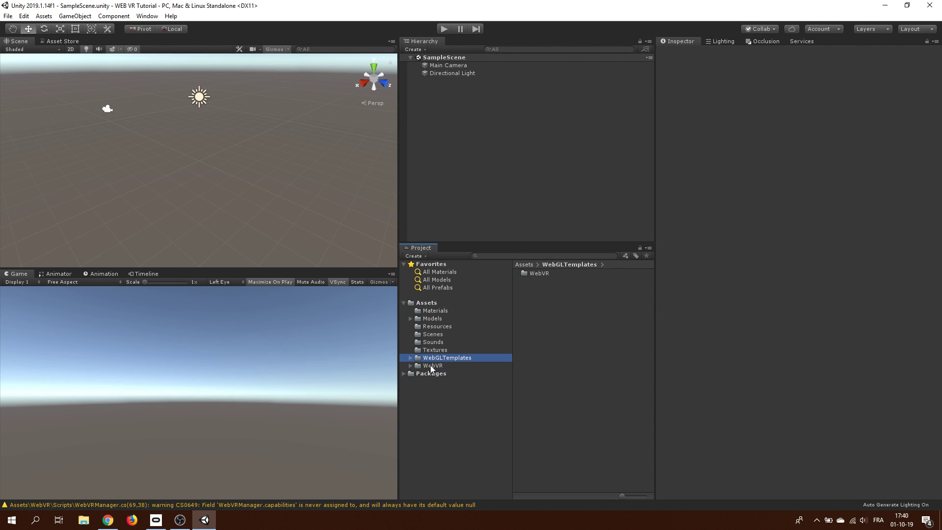
{"action": "left_click", "coordinate": [431, 366]}
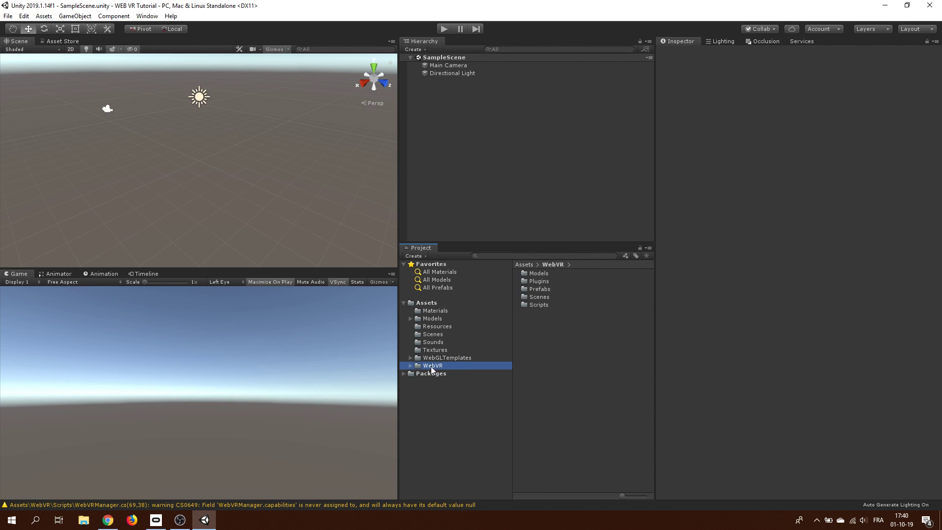
Switch the build platform to WebGL and add the open SampleScene to the build list.
{"action": "left_click", "coordinate": [24, 16]}
{"action": "mouse_move", "coordinate": [8, 16]}
{"action": "left_click", "coordinate": [22, 113]}
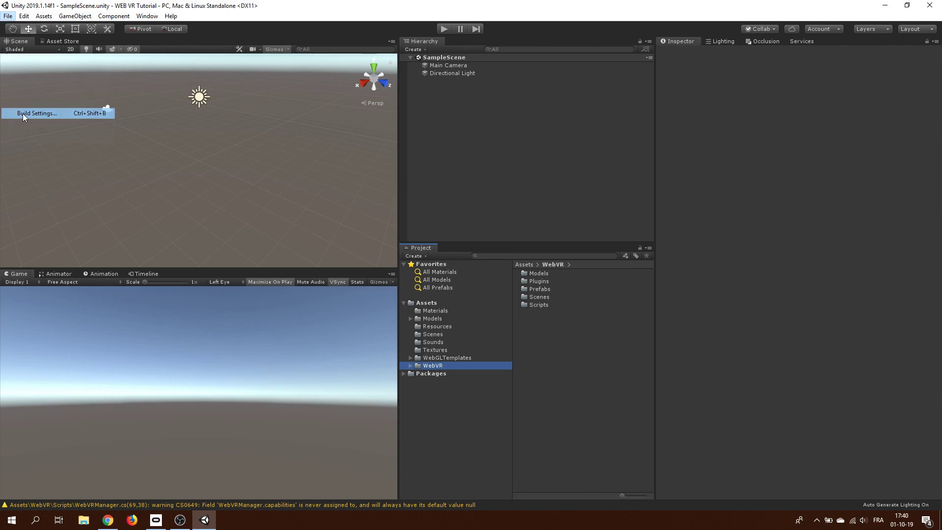
{"action": "scroll", "coordinate": [364, 318], "scroll_direction": "down", "scroll_amount": 1}
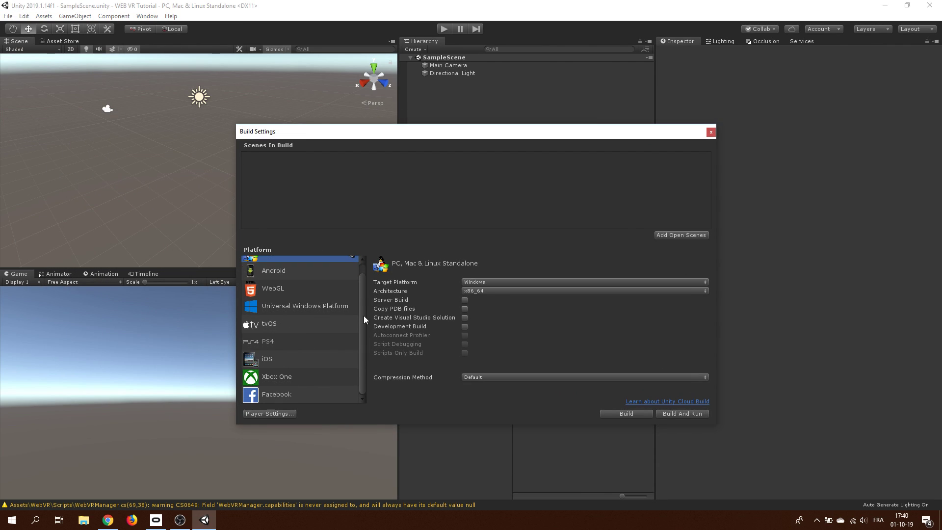
{"action": "left_click", "coordinate": [330, 295]}
{"action": "left_click", "coordinate": [630, 415]}
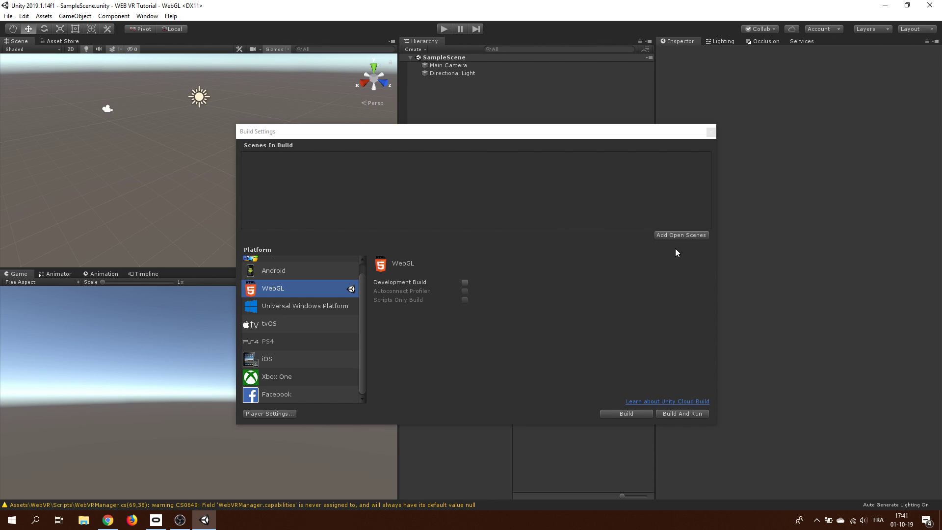
{"action": "left_click", "coordinate": [663, 236]}
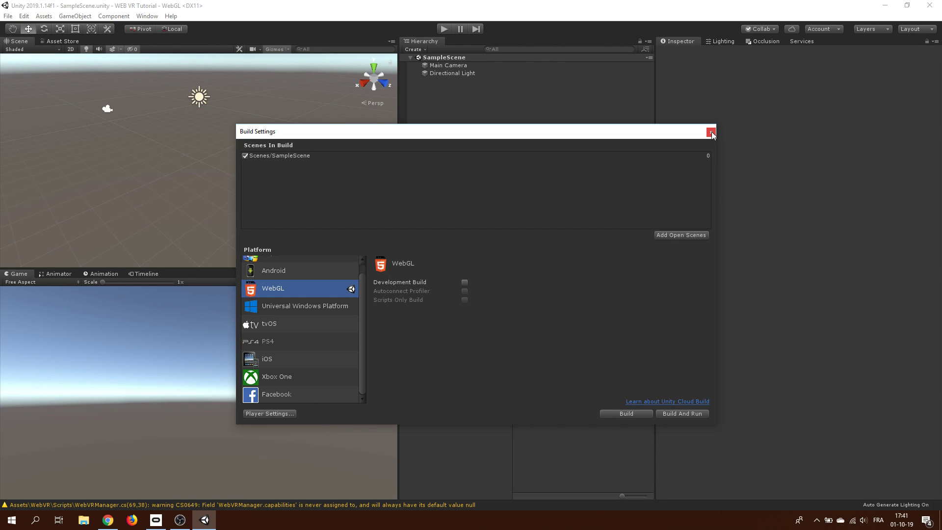
{"action": "left_click", "coordinate": [711, 132]}
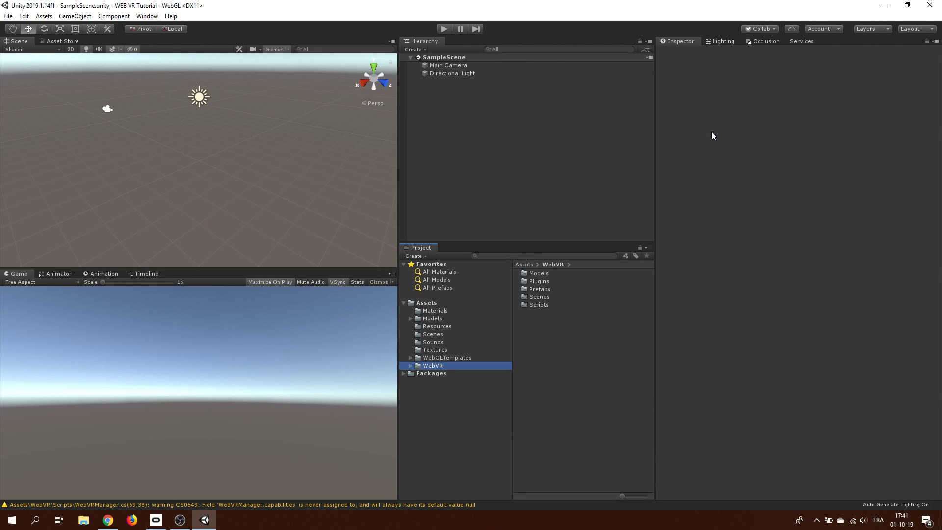
In Package Manager, compare the Oculus and OpenVR packages and install Oculus Desktop 1.38.3.
{"action": "left_click", "coordinate": [589, 363]}
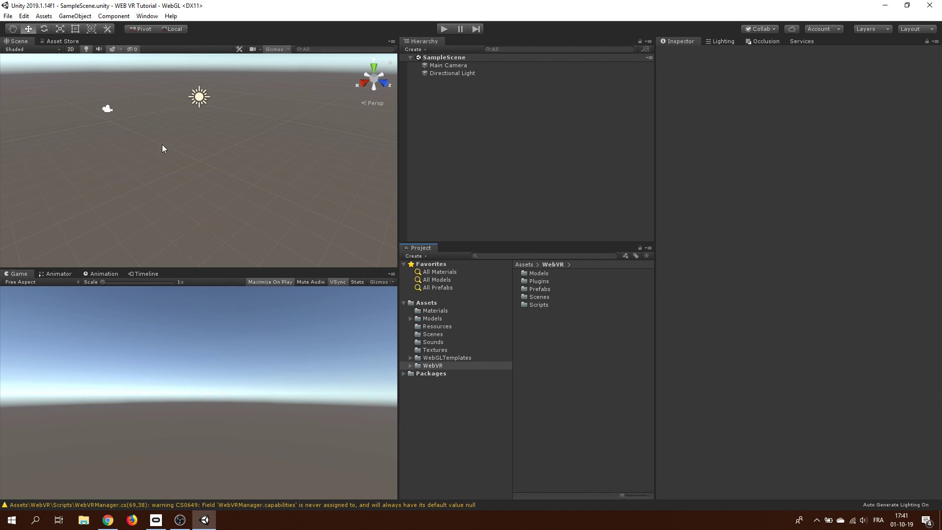
{"action": "left_click", "coordinate": [147, 16]}
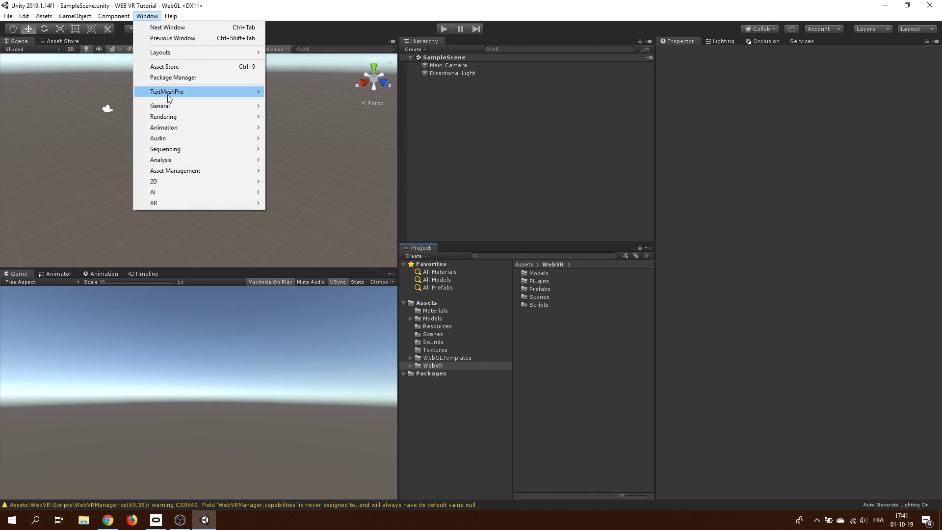
{"action": "left_click", "coordinate": [179, 78]}
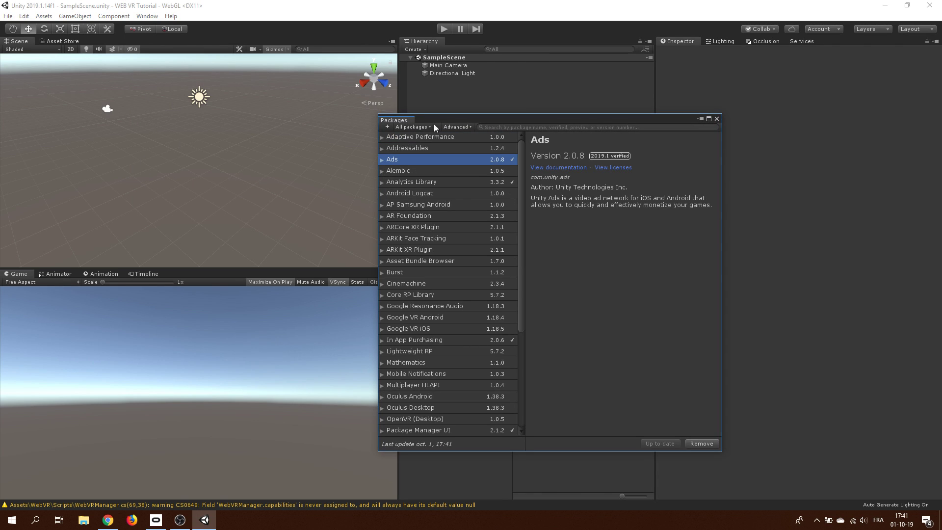
{"action": "left_click_drag", "start_coordinate": [520, 283], "coordinate": [537, 372]}
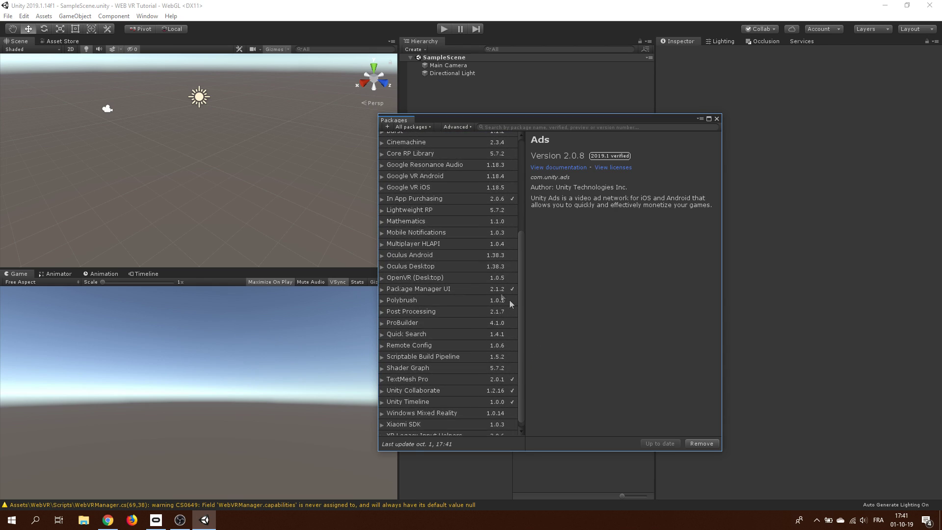
{"action": "left_click", "coordinate": [458, 278]}
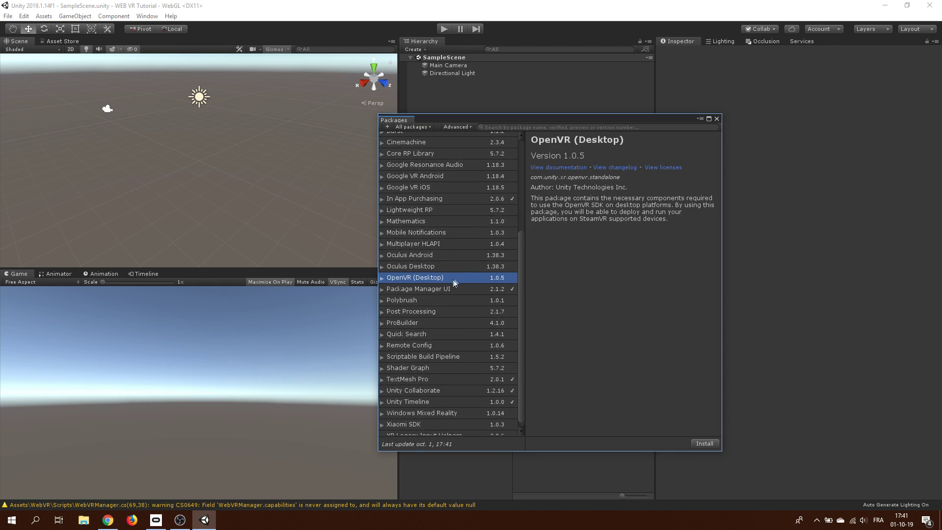
{"action": "left_click", "coordinate": [412, 268]}
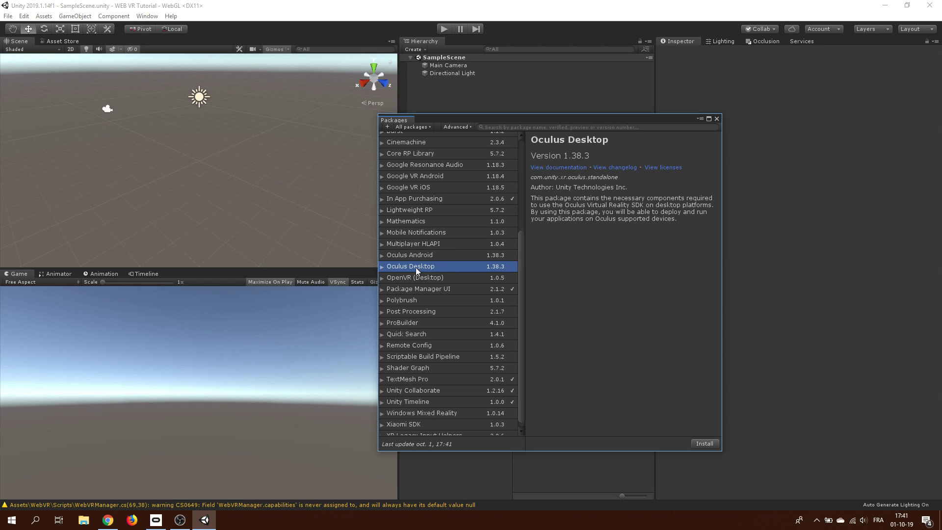
{"action": "left_click", "coordinate": [406, 256]}
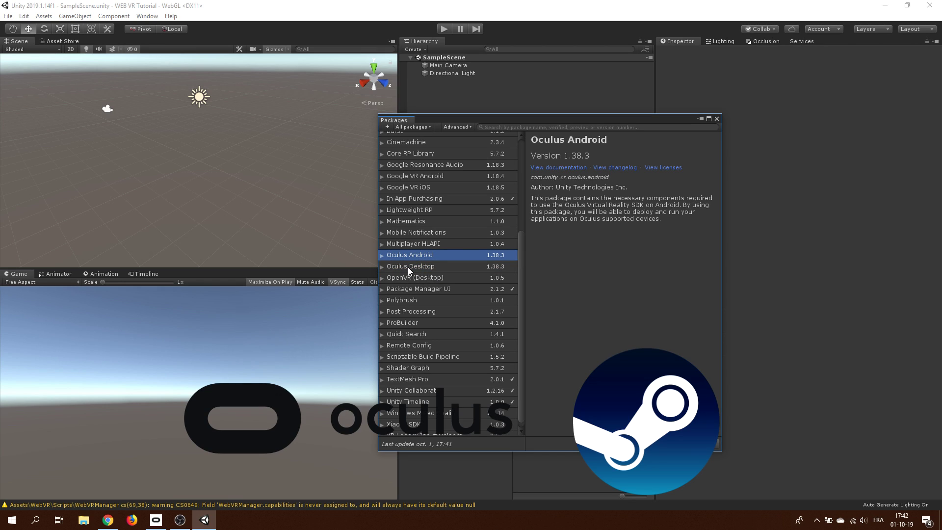
{"action": "left_click", "coordinate": [408, 267]}
{"action": "left_click", "coordinate": [423, 276]}
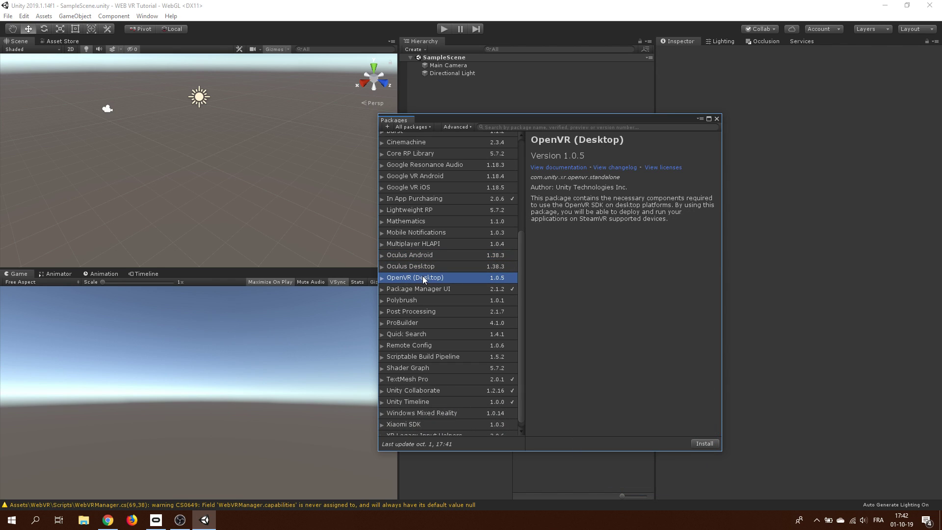
{"action": "left_click", "coordinate": [403, 268]}
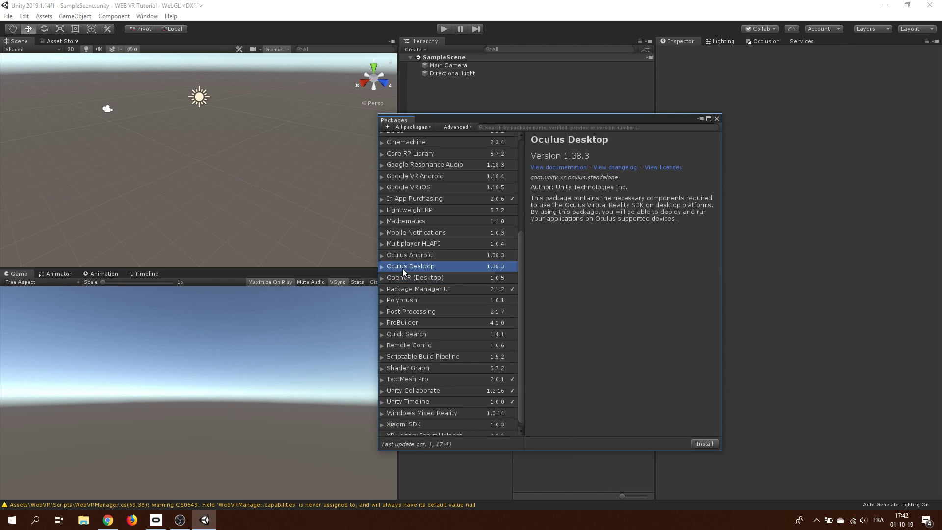
{"action": "left_click", "coordinate": [703, 444]}
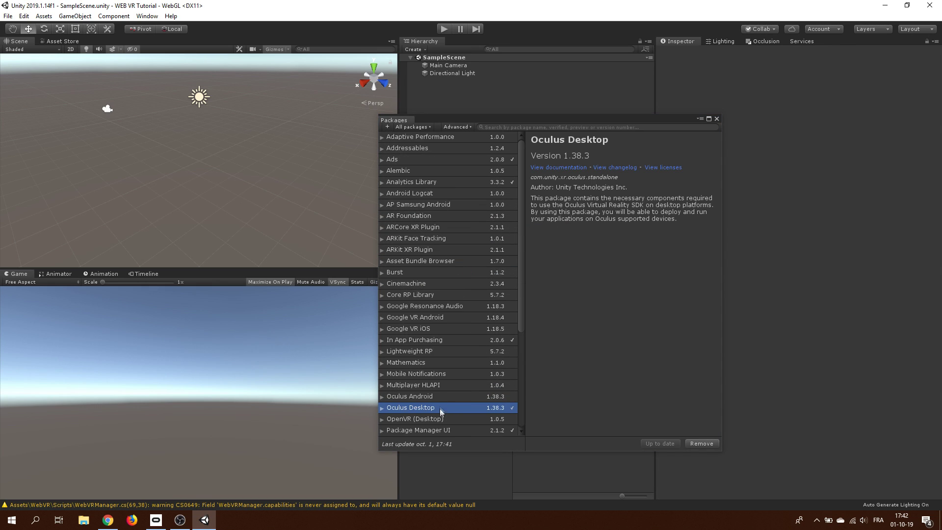
Install OpenVR (Desktop) 1.0.5 and close the Packages window.
{"action": "scroll", "coordinate": [513, 319], "scroll_direction": "down", "scroll_amount": 3}
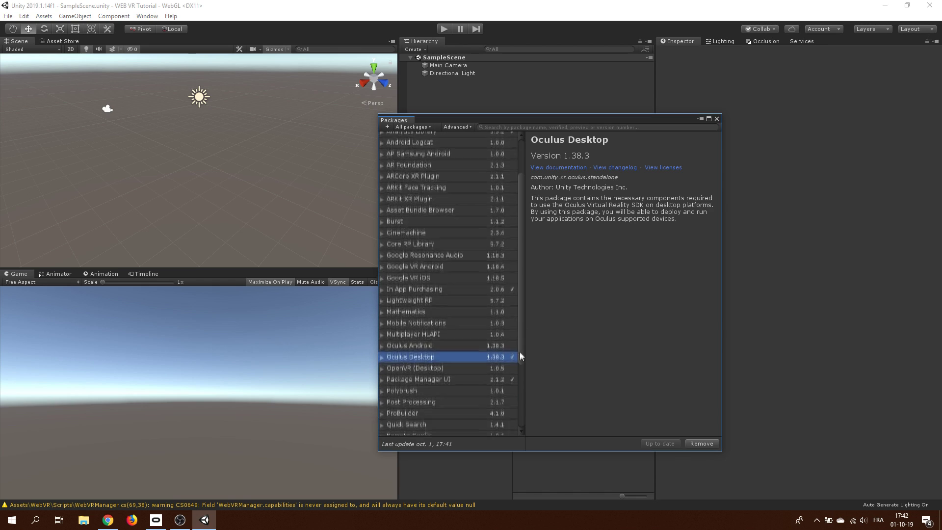
{"action": "left_click", "coordinate": [452, 348]}
{"action": "left_click", "coordinate": [704, 444]}
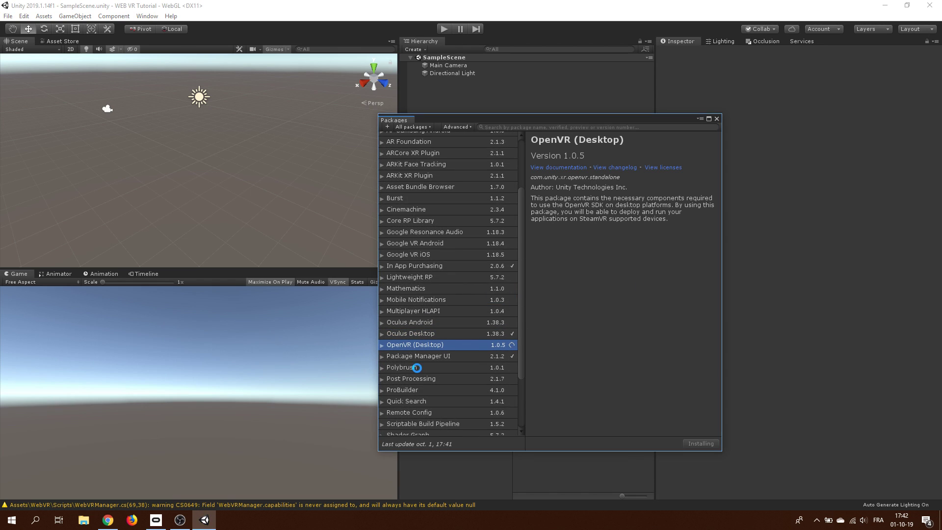
{"action": "left_click", "coordinate": [717, 118]}
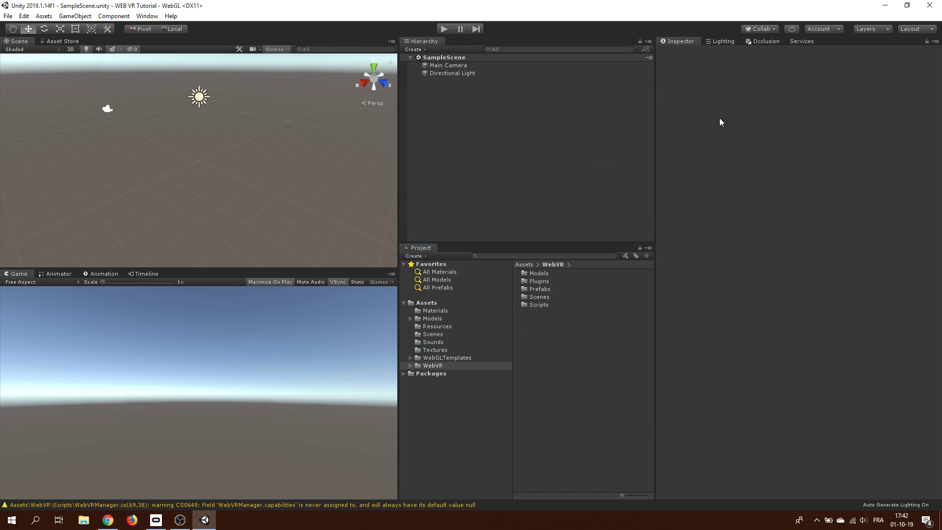
Open Player Settings and expand XR Settings on the PC, Mac & Linux Standalone tab.
{"action": "left_click", "coordinate": [8, 15]}
{"action": "left_click", "coordinate": [29, 113]}
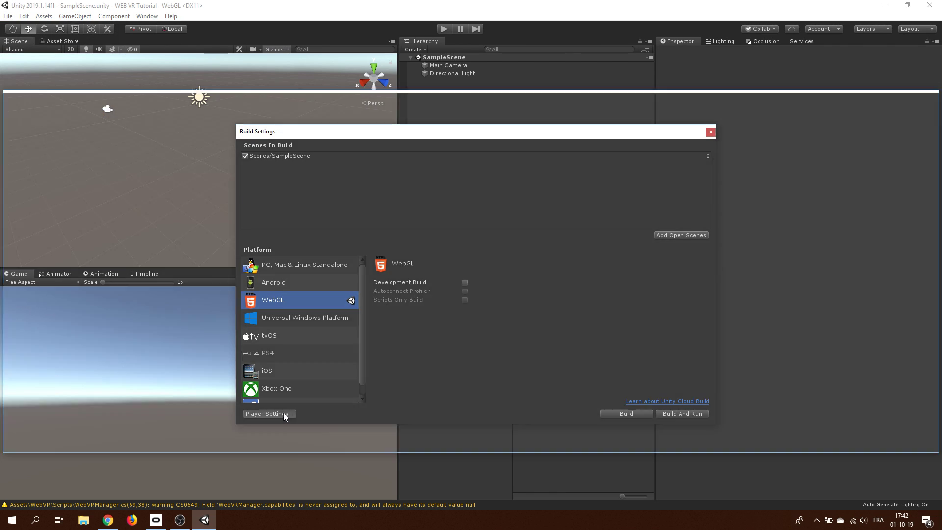
{"action": "left_click", "coordinate": [284, 414]}
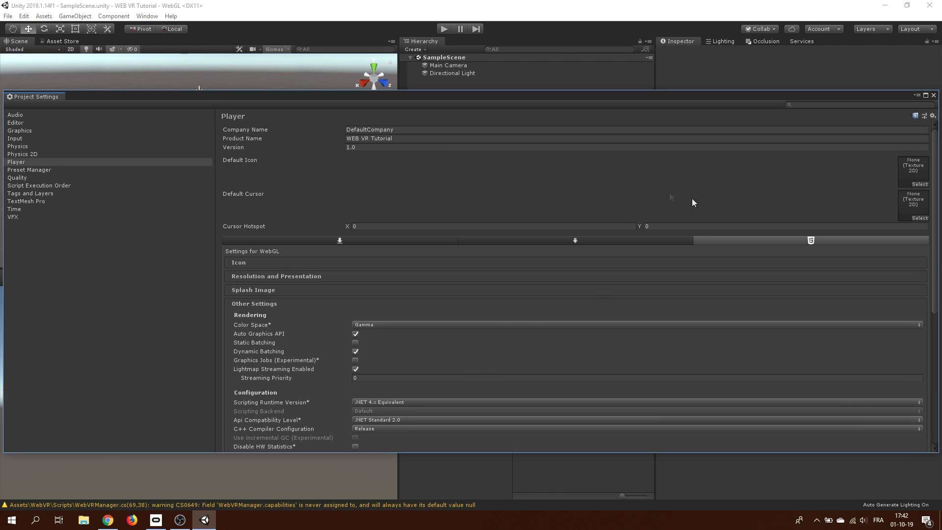
{"action": "scroll", "coordinate": [692, 202], "scroll_direction": "down", "scroll_amount": 10}
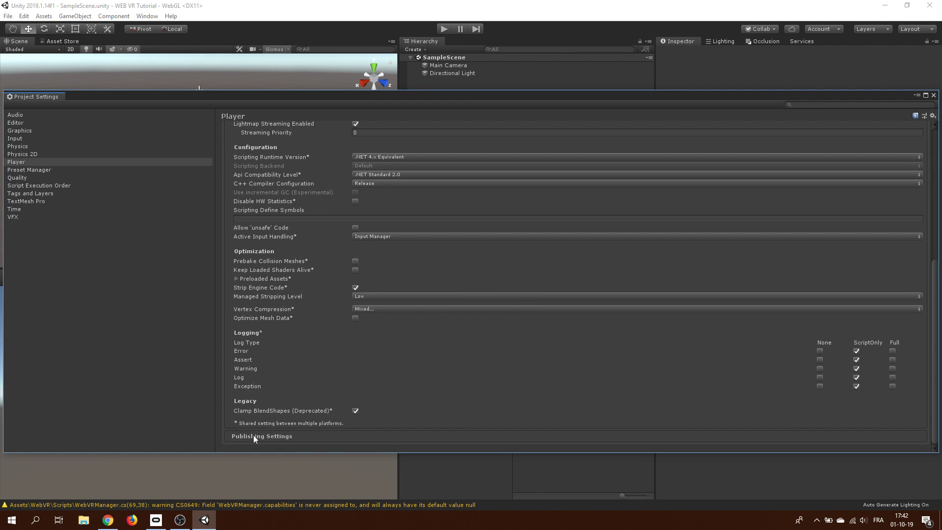
{"action": "left_click", "coordinate": [253, 436]}
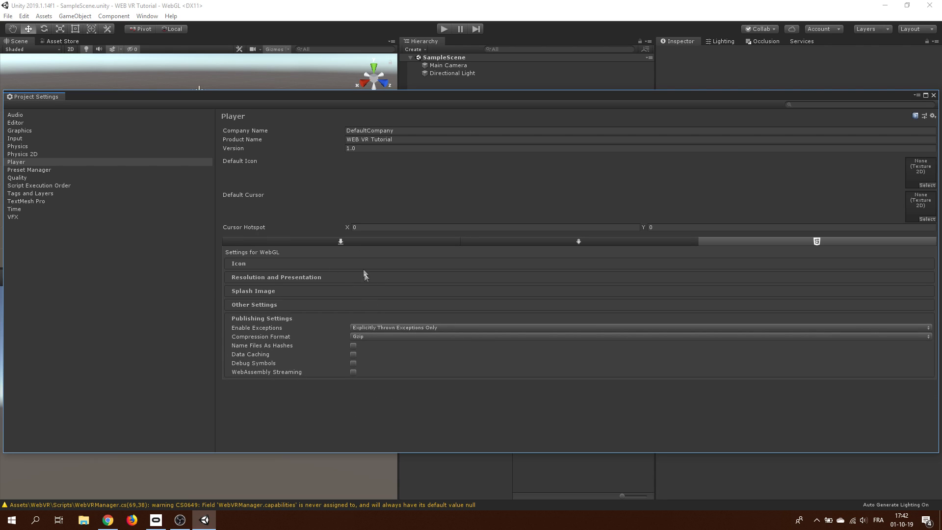
{"action": "left_click", "coordinate": [344, 239]}
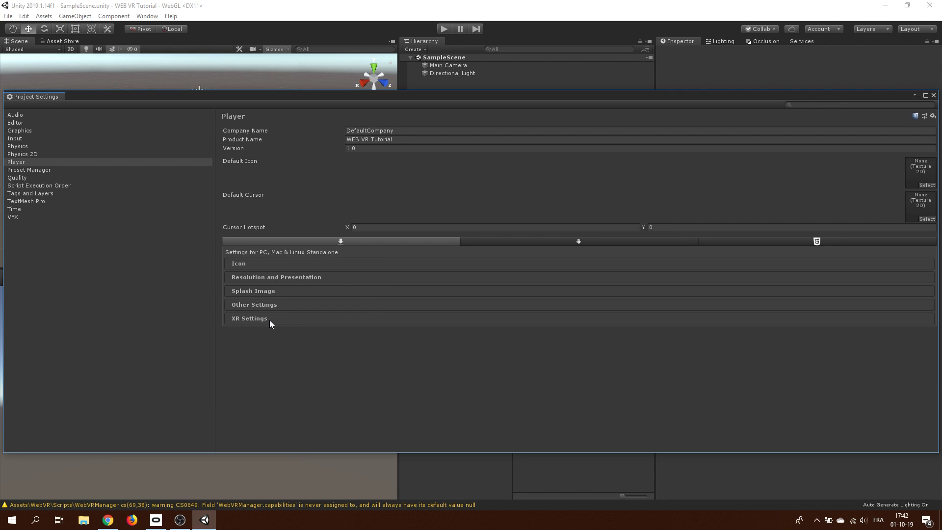
{"action": "left_click", "coordinate": [270, 320]}
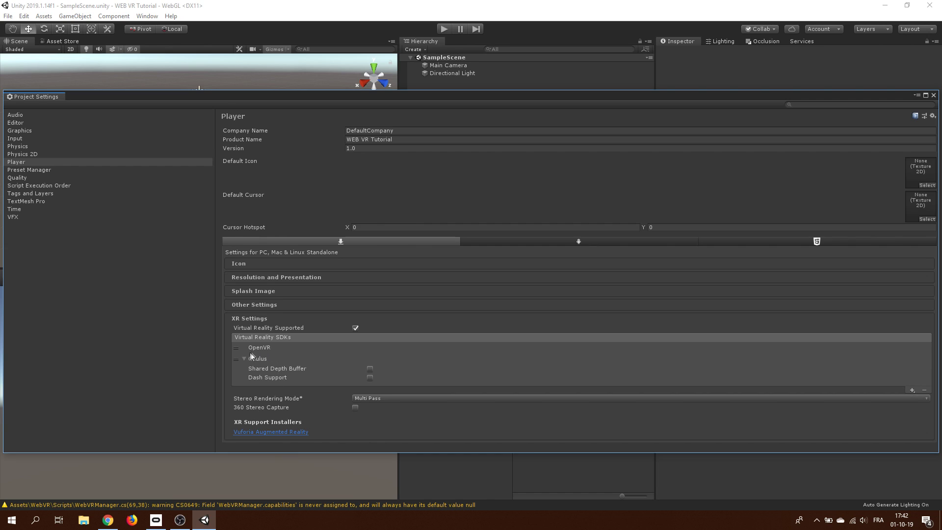
Move OpenVR below Oculus in the Virtual Reality SDKs list and close both settings windows.
{"action": "left_click", "coordinate": [261, 358]}
{"action": "left_click_drag", "start_coordinate": [263, 348], "coordinate": [265, 358]}
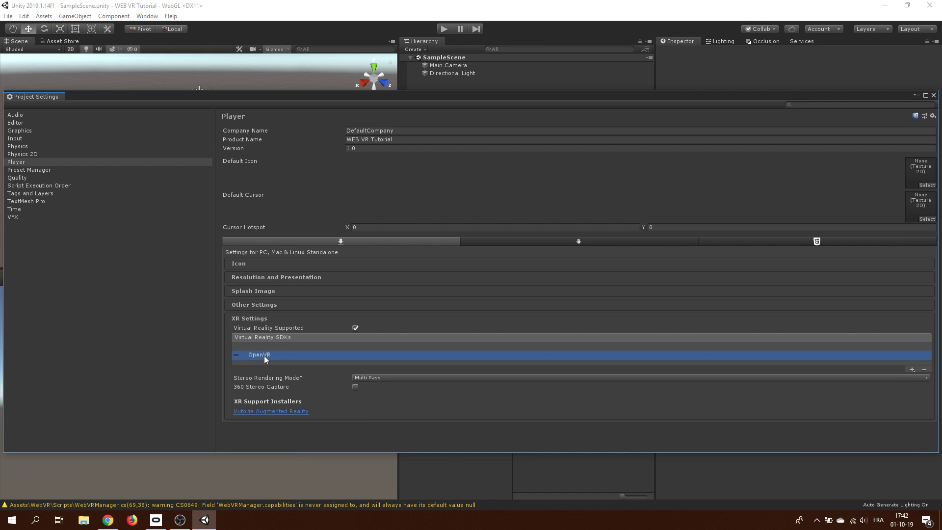
{"action": "left_click", "coordinate": [266, 347]}
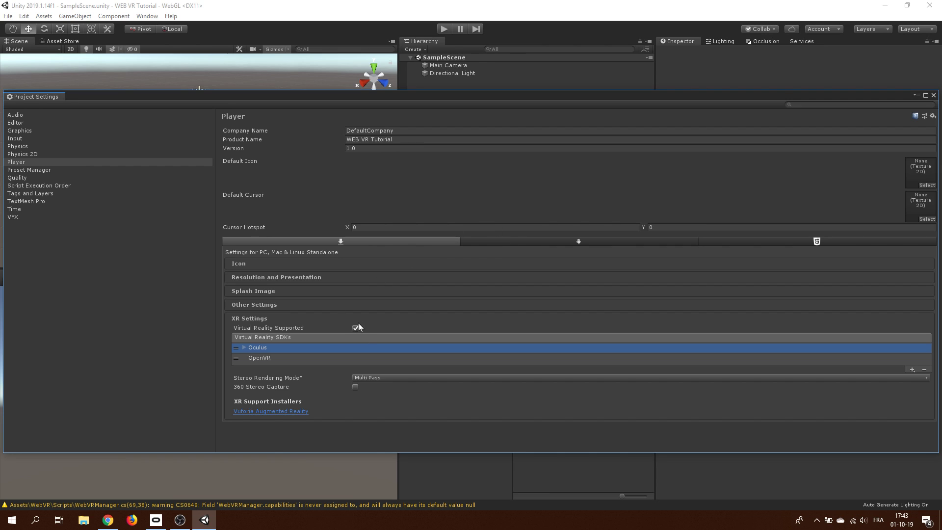
{"action": "left_click", "coordinate": [933, 96]}
{"action": "left_click", "coordinate": [710, 131]}
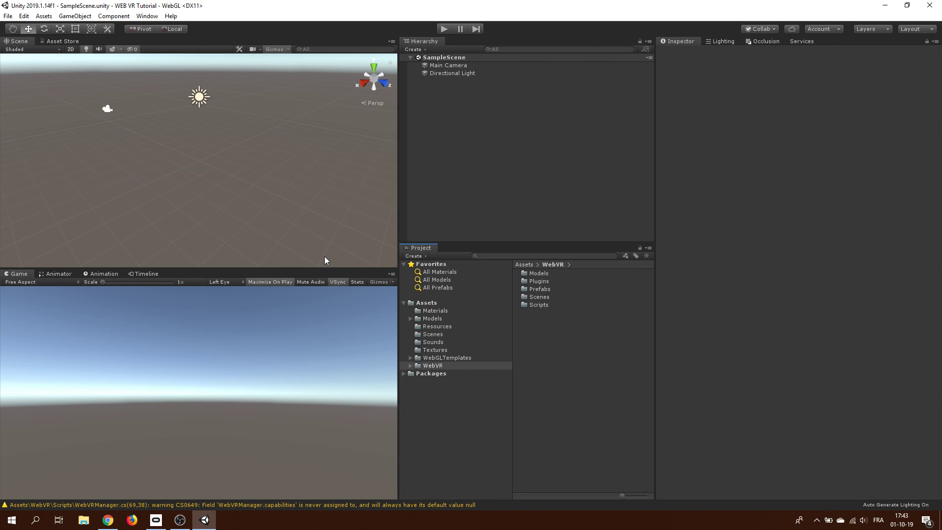
Delete Main Camera and drag the WebVRCameraSet prefab from a 'Webvr' search into the Hierarchy.
{"action": "scroll", "coordinate": [191, 154], "scroll_direction": "up", "scroll_amount": 1}
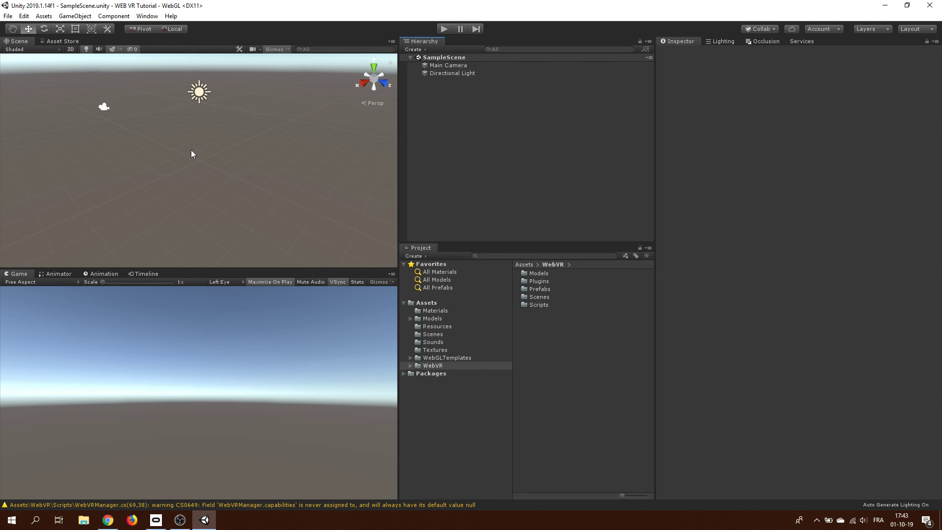
{"action": "right_click", "coordinate": [449, 65]}
{"action": "left_click", "coordinate": [475, 118]}
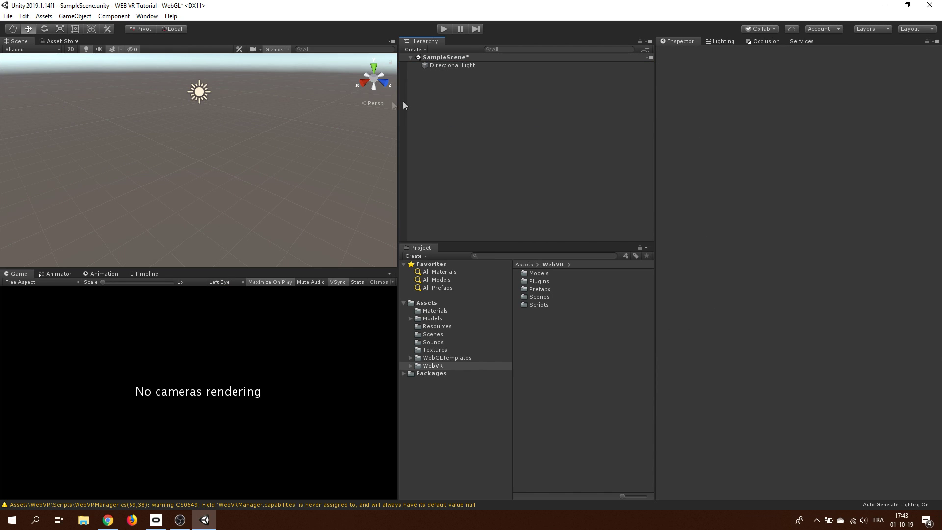
{"action": "left_click", "coordinate": [488, 254]}
{"action": "type", "text": "Webvr"}
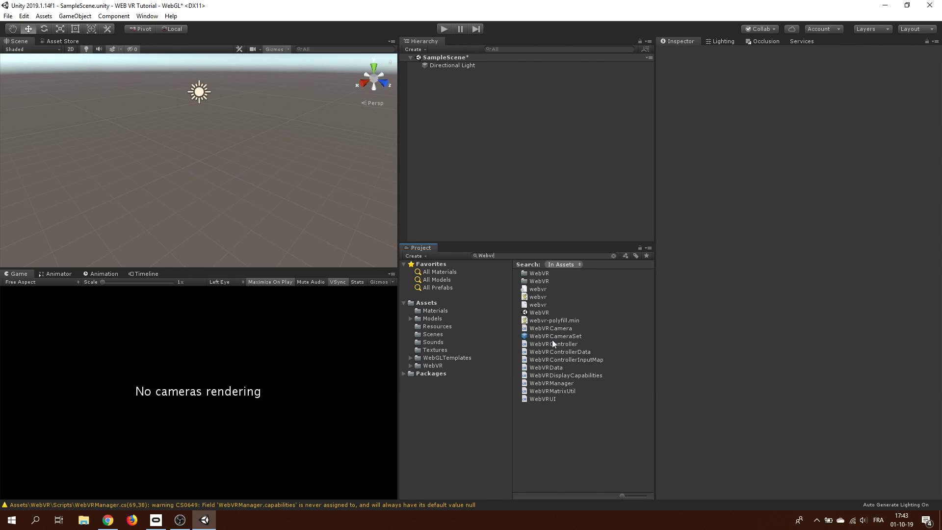
{"action": "left_click_drag", "start_coordinate": [552, 340], "coordinate": [499, 184]}
{"action": "scroll", "coordinate": [238, 194], "scroll_direction": "up", "scroll_amount": 2}
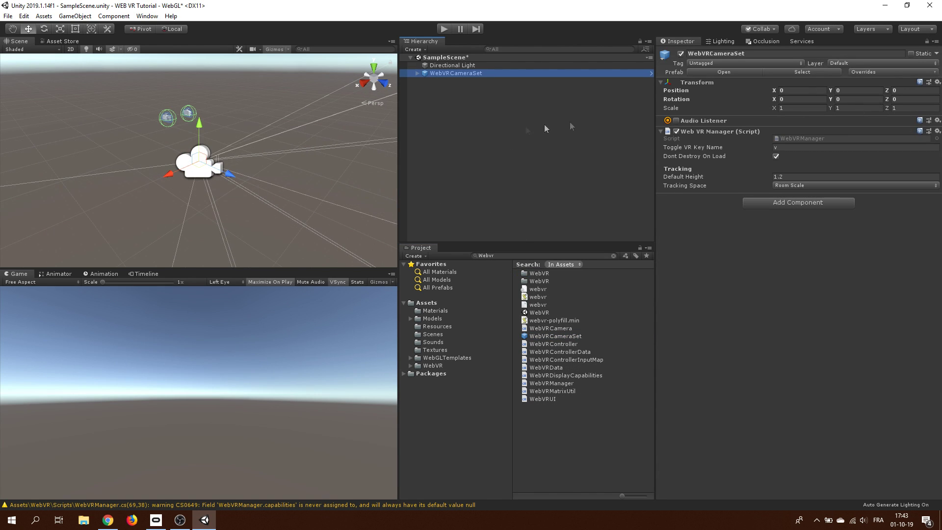
{"action": "left_click", "coordinate": [437, 108]}
Add a Plane and a Cube to the scene, moving the cube along Z.
{"action": "right_click", "coordinate": [434, 105]}
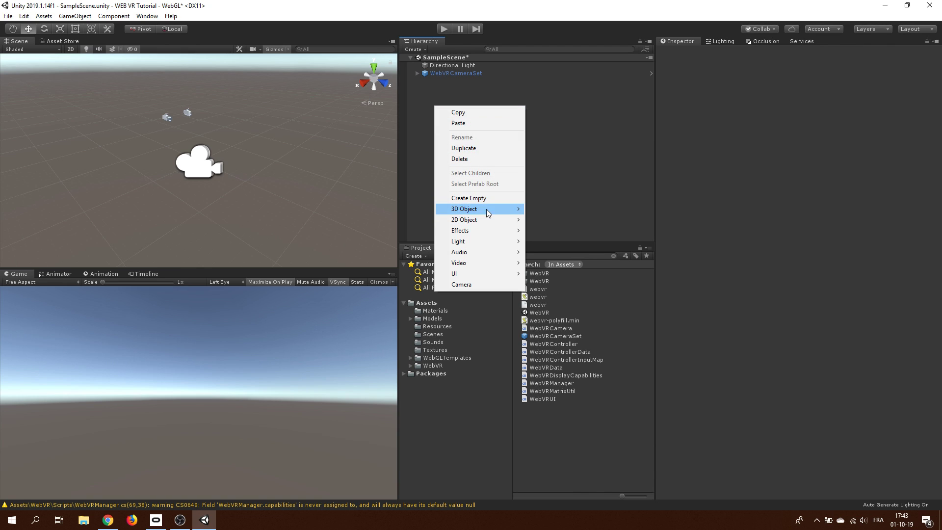
{"action": "mouse_move", "coordinate": [490, 213]}
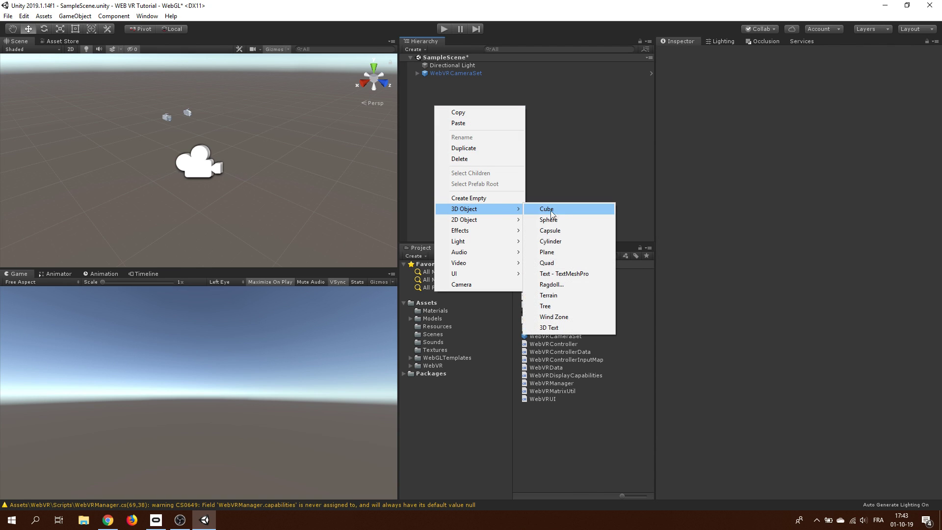
{"action": "left_click", "coordinate": [560, 251]}
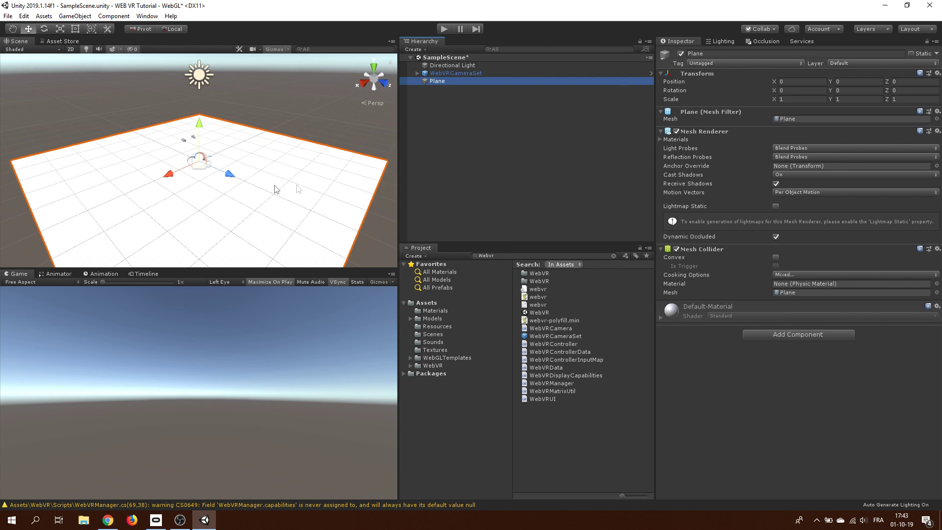
{"action": "left_click", "coordinate": [430, 111]}
{"action": "right_click", "coordinate": [434, 93]}
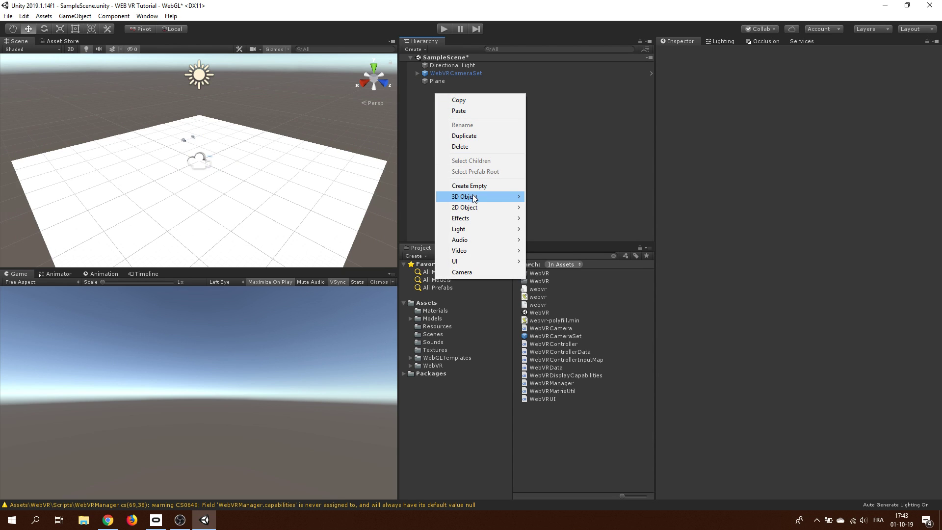
{"action": "mouse_move", "coordinate": [486, 196]}
{"action": "left_click", "coordinate": [543, 195]}
{"action": "left_click_drag", "start_coordinate": [230, 175], "coordinate": [259, 202]}
{"action": "key", "text": "r"}
{"action": "key", "text": "w"}
Create a material named Red in Assets with a red albedo colour.
{"action": "left_click", "coordinate": [425, 303]}
{"action": "right_click", "coordinate": [425, 302]}
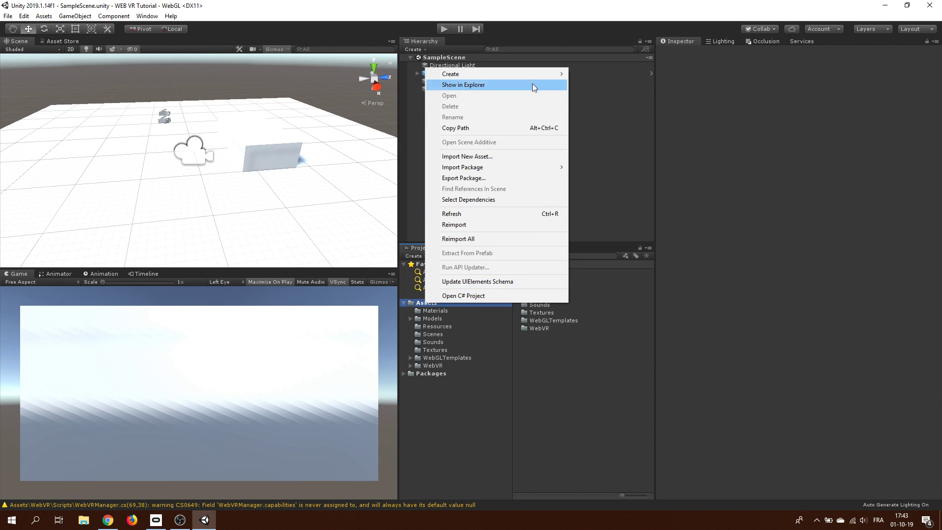
{"action": "mouse_move", "coordinate": [528, 77]}
{"action": "left_click", "coordinate": [614, 209]}
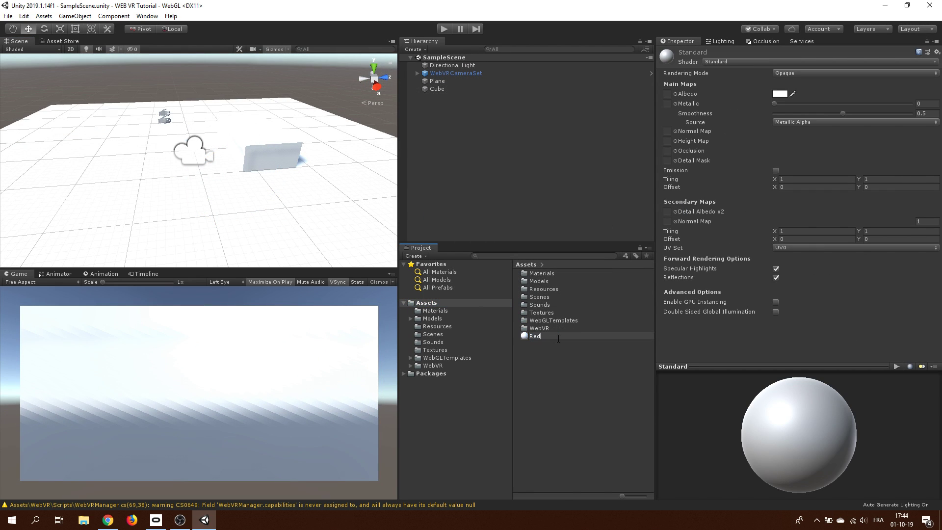
{"action": "type", "text": "Red"}
{"action": "key", "text": "Return"}
{"action": "left_click", "coordinate": [780, 93]}
{"action": "left_click", "coordinate": [697, 258]}
Duplicate it as a black material named Black, then apply Black to the plane and Red to the cube.
{"action": "key", "text": "ctrl+d"}
{"action": "left_click", "coordinate": [780, 93]}
{"action": "left_click_drag", "start_coordinate": [697, 259], "coordinate": [698, 309]}
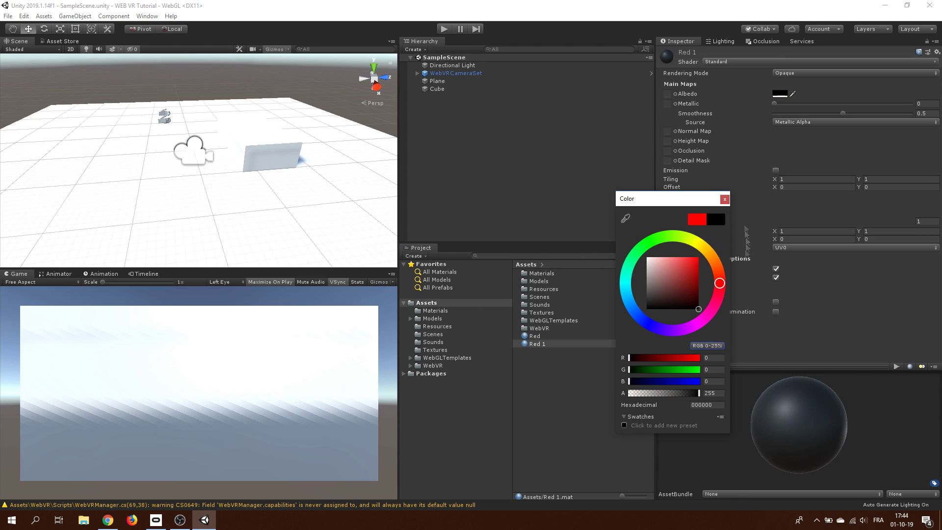
{"action": "left_click", "coordinate": [549, 343]}
{"action": "type", "text": "Black"}
{"action": "key", "text": "Return"}
{"action": "left_click_drag", "start_coordinate": [537, 335], "coordinate": [300, 193]}
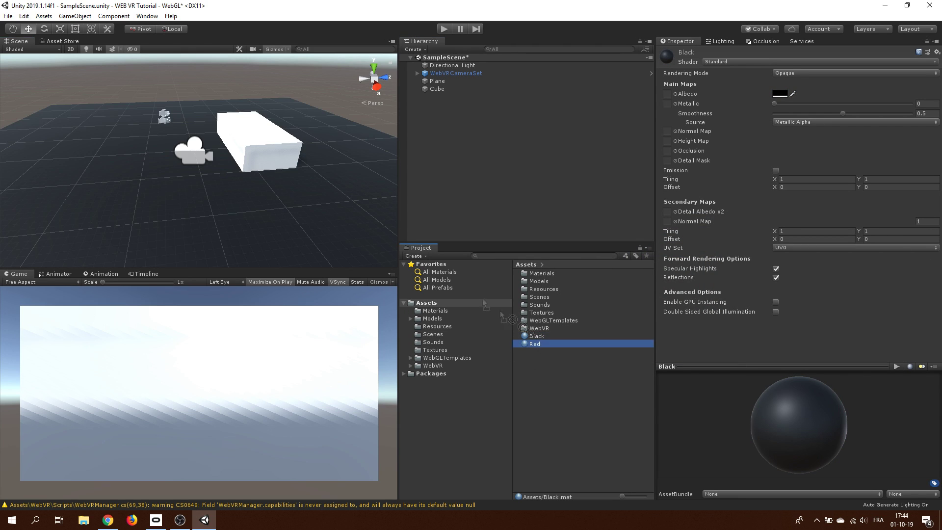
{"action": "left_click_drag", "start_coordinate": [501, 314], "coordinate": [241, 167]}
Expand WebVRCameraSet, frame the handL controller in the Scene view, then select and frame handR.
{"action": "scroll", "coordinate": [168, 178], "scroll_direction": "up", "scroll_amount": 3}
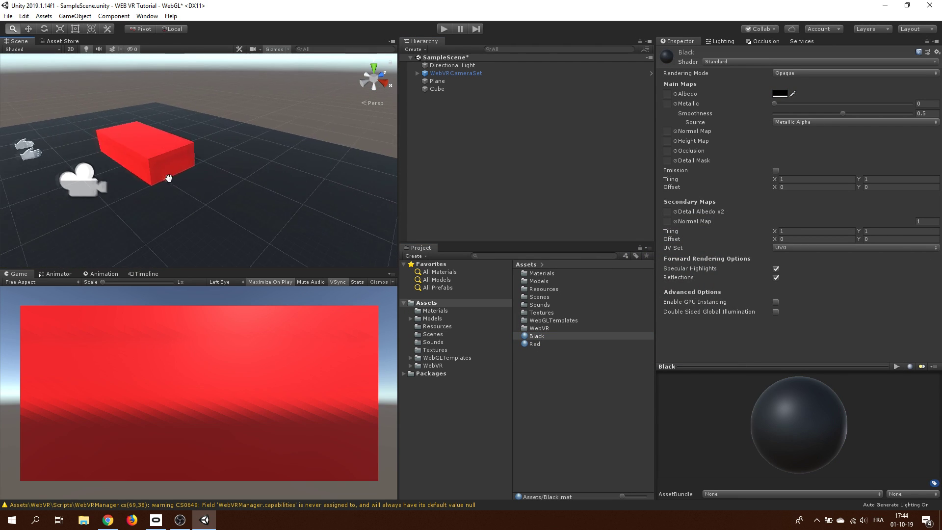
{"action": "left_click_drag", "start_coordinate": [168, 178], "coordinate": [227, 239], "text": "alt"}
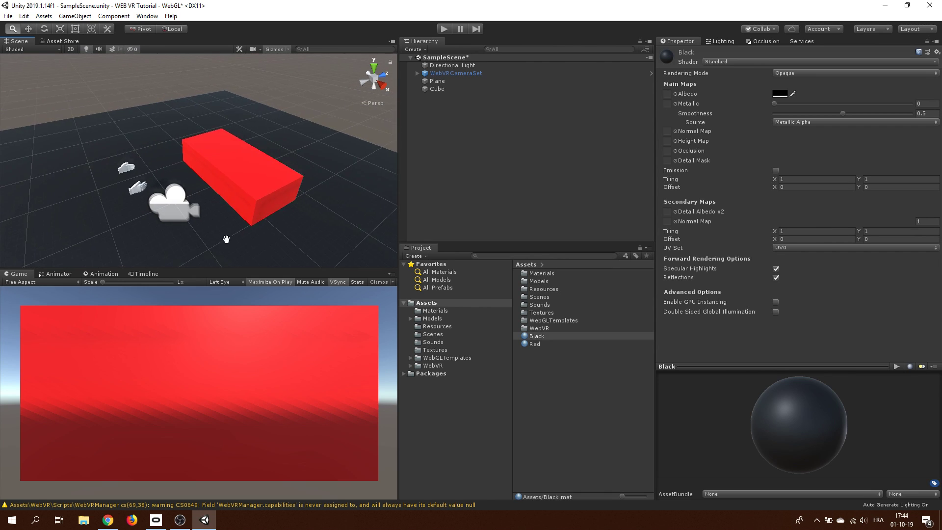
{"action": "middle_click_drag", "start_coordinate": [226, 239], "coordinate": [227, 232]}
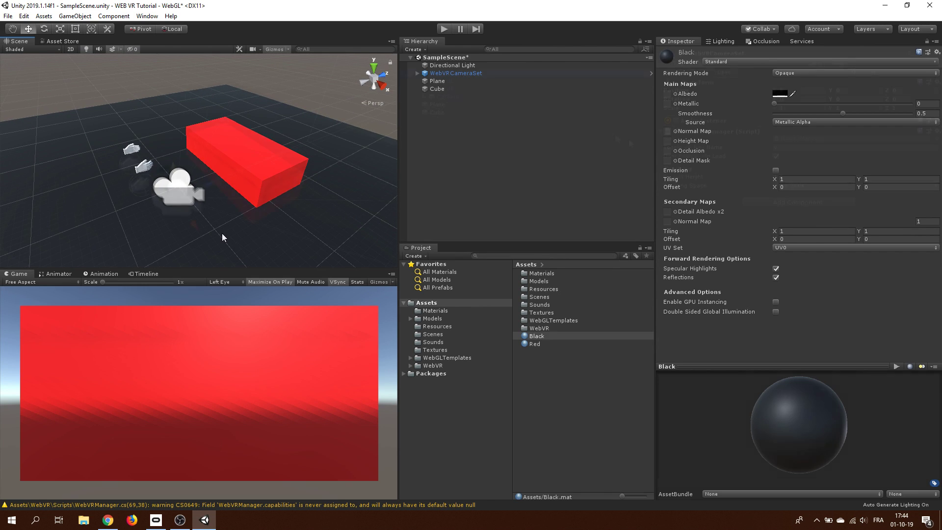
{"action": "left_click", "coordinate": [417, 73]}
{"action": "left_click", "coordinate": [465, 81]}
{"action": "scroll", "coordinate": [290, 136], "scroll_direction": "up", "scroll_amount": 1}
{"action": "key", "text": "f"}
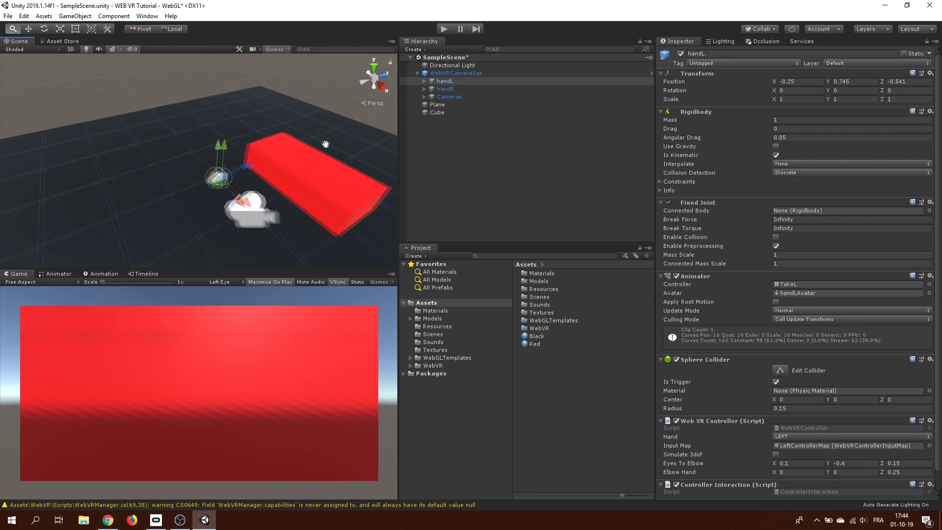
{"action": "left_click_drag", "start_coordinate": [318, 126], "coordinate": [317, 110], "text": "alt"}
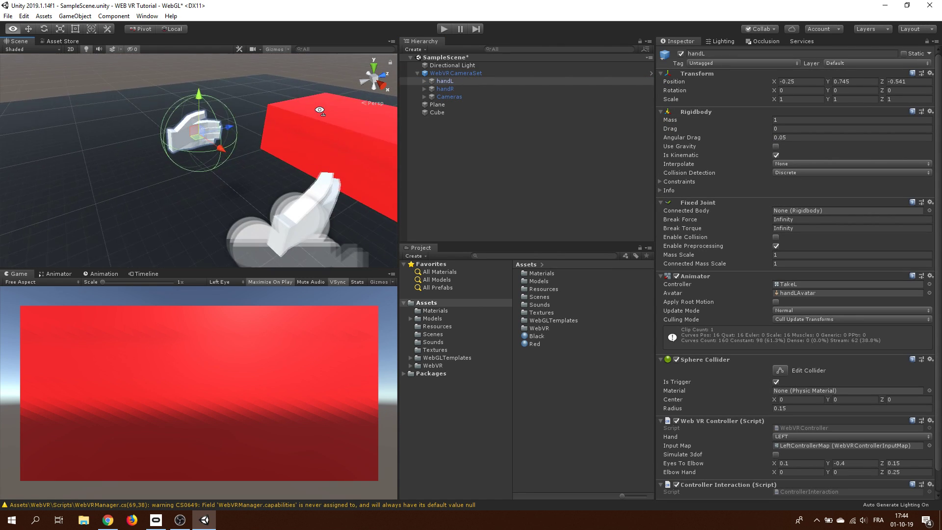
{"action": "key", "text": "f"}
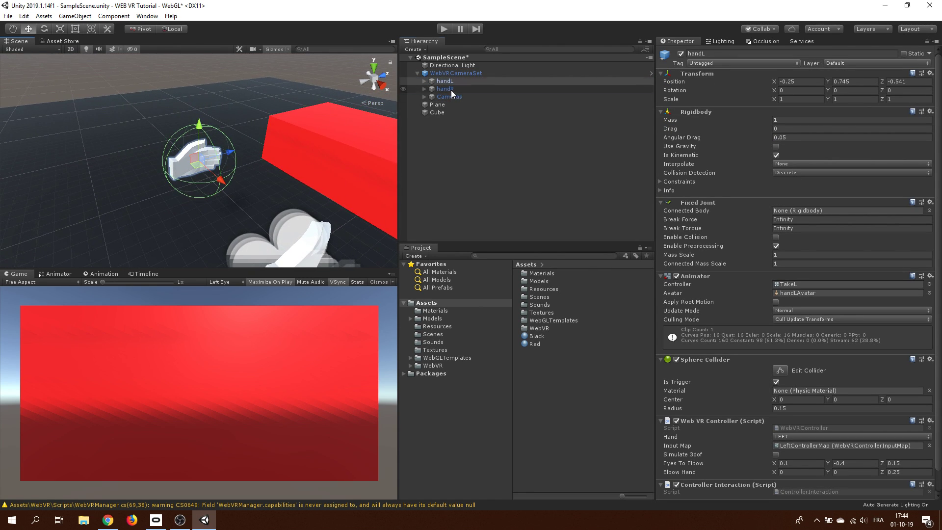
{"action": "double_click", "coordinate": [451, 89]}
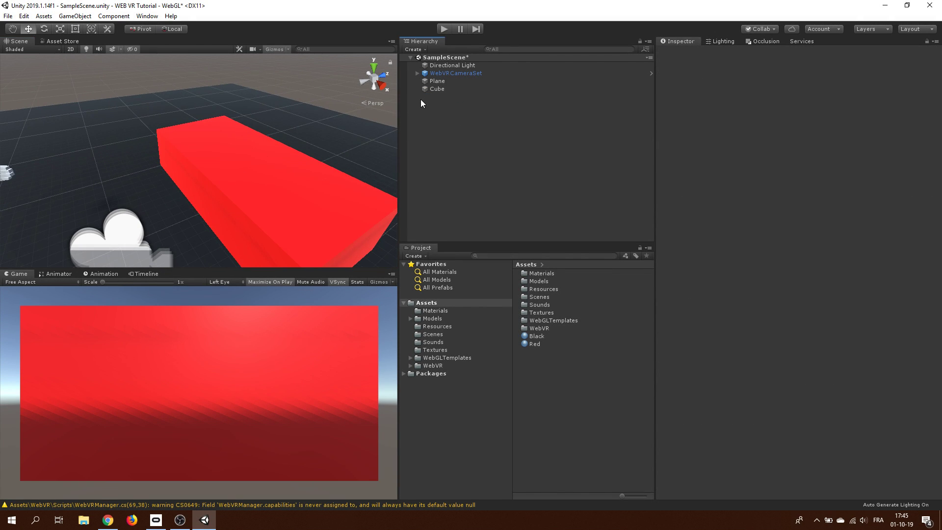
Add a cube, Cube (1), place it above the red table and scale it to about 0.099.
{"action": "right_click", "coordinate": [420, 99]}
{"action": "mouse_move", "coordinate": [468, 202]}
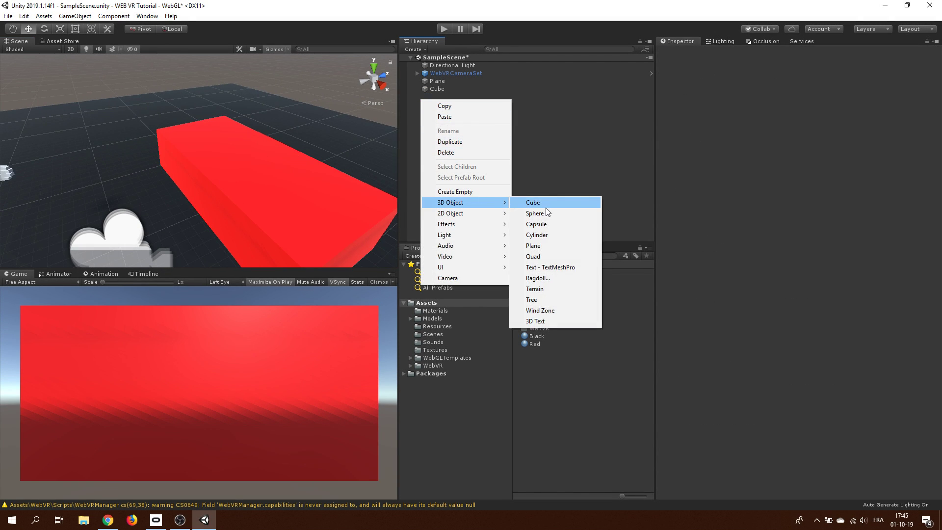
{"action": "left_click", "coordinate": [546, 206]}
{"action": "scroll", "coordinate": [175, 179], "scroll_direction": "down", "scroll_amount": 5}
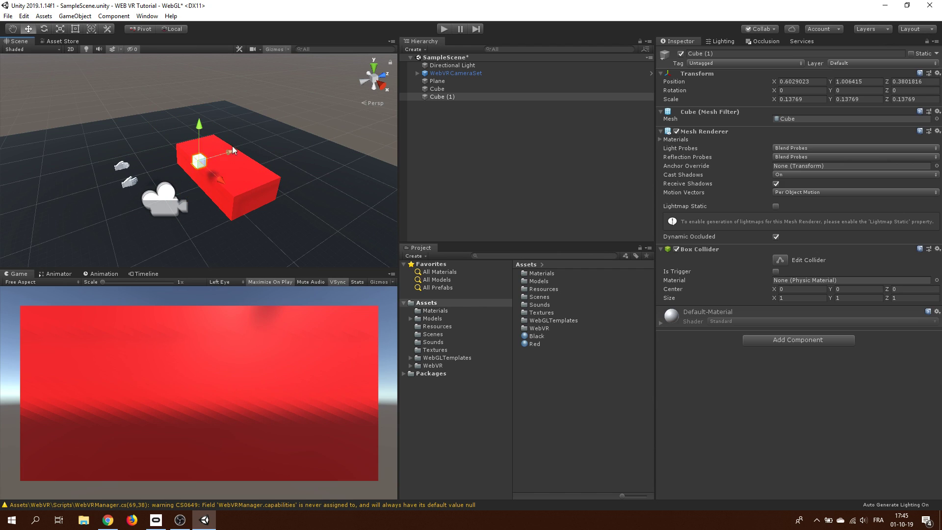
{"action": "left_click_drag", "start_coordinate": [233, 150], "coordinate": [187, 138]}
{"action": "scroll", "coordinate": [248, 155], "scroll_direction": "up", "scroll_amount": 5}
{"action": "scroll", "coordinate": [279, 161], "scroll_direction": "down", "scroll_amount": 3}
{"action": "key", "text": "r"}
{"action": "scroll", "coordinate": [187, 138], "scroll_direction": "up", "scroll_amount": 2}
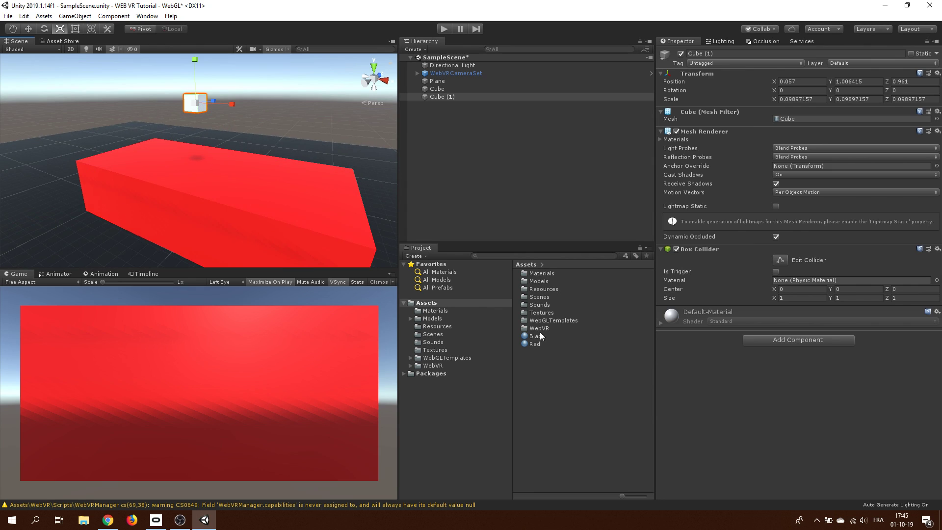
Give Cube (1) a Rigidbody component.
{"action": "left_click", "coordinate": [776, 341]}
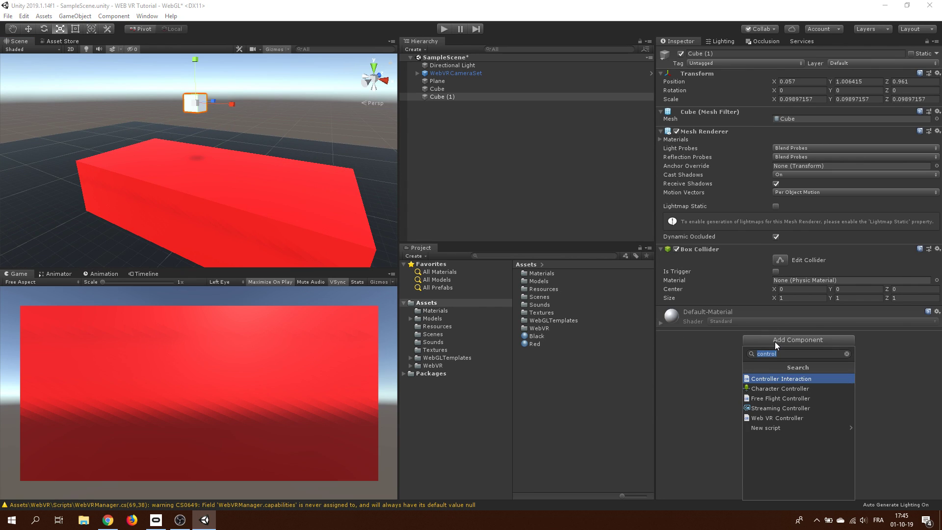
{"action": "type", "text": "rigid"}
{"action": "key", "text": "Return"}
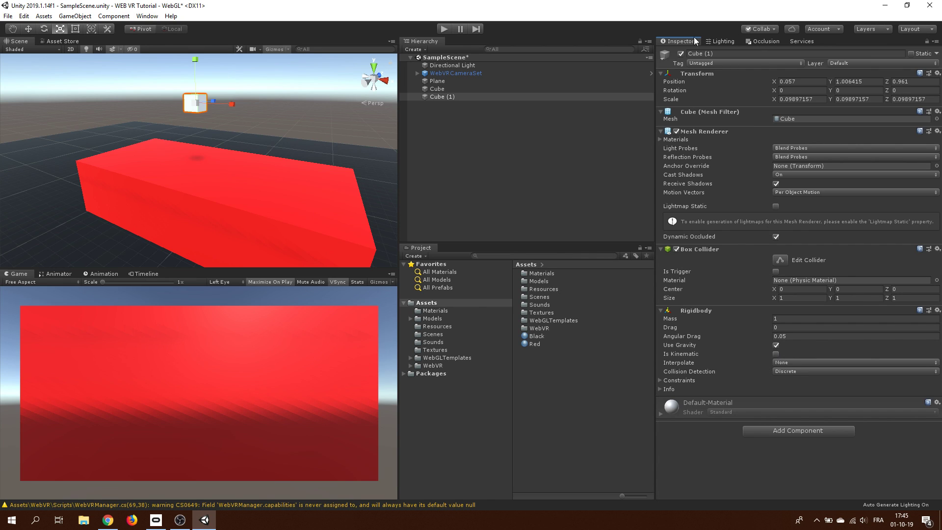
{"action": "left_click", "coordinate": [719, 64]}
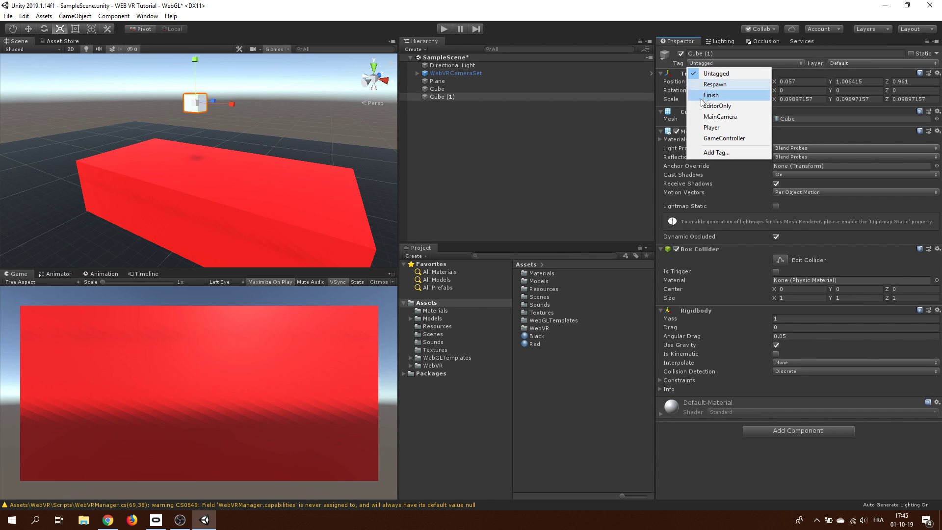
Create and save a new tag named Interactable.
{"action": "left_click", "coordinate": [708, 153]}
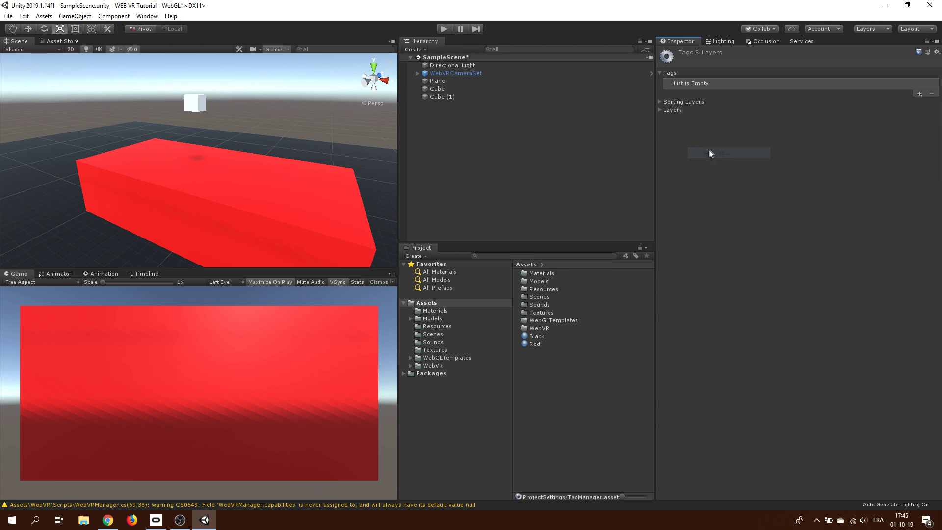
{"action": "left_click", "coordinate": [919, 94]}
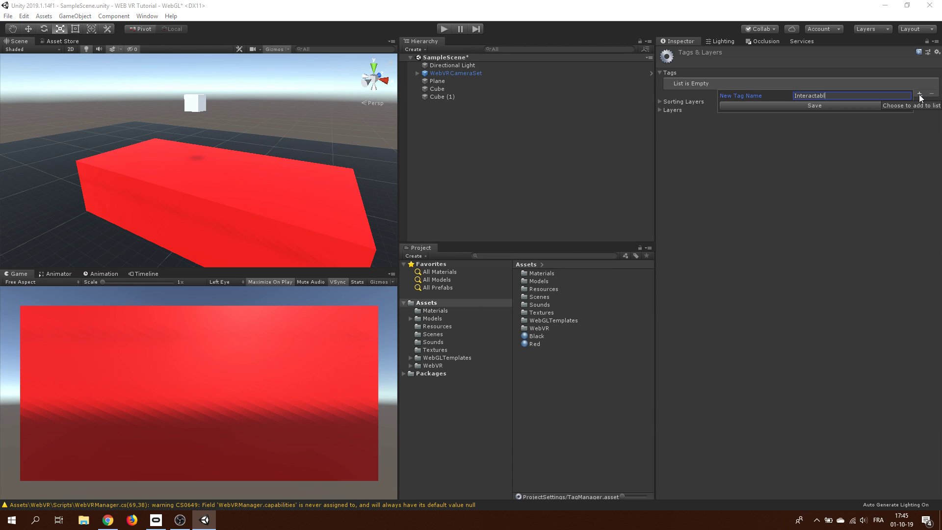
{"action": "left_click", "coordinate": [791, 106]}
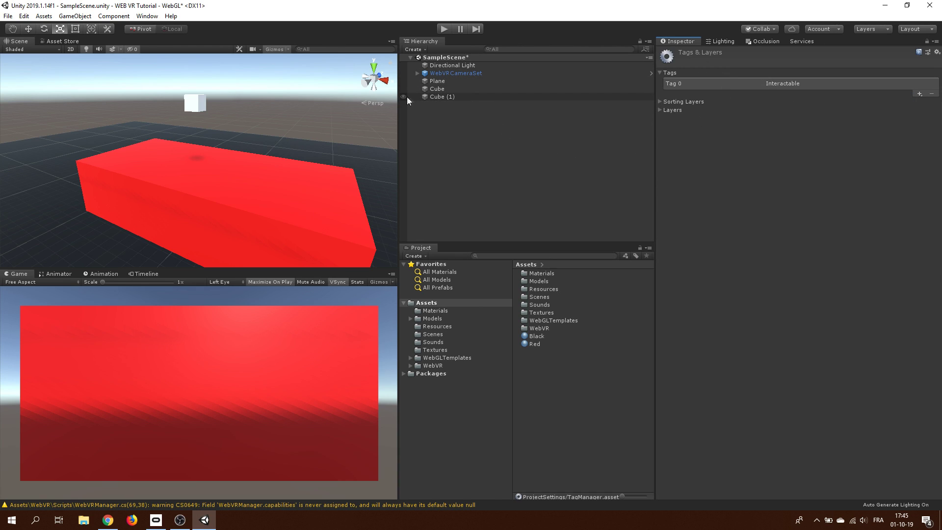
Tag Cube (1) as Interactable and apply the Black material to it.
{"action": "left_click", "coordinate": [192, 105]}
{"action": "left_click", "coordinate": [711, 63]}
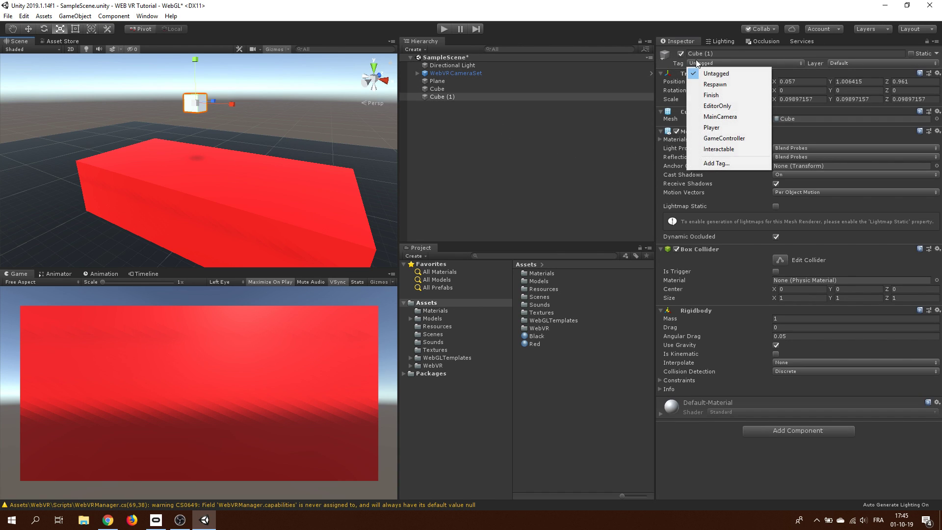
{"action": "left_click", "coordinate": [726, 154]}
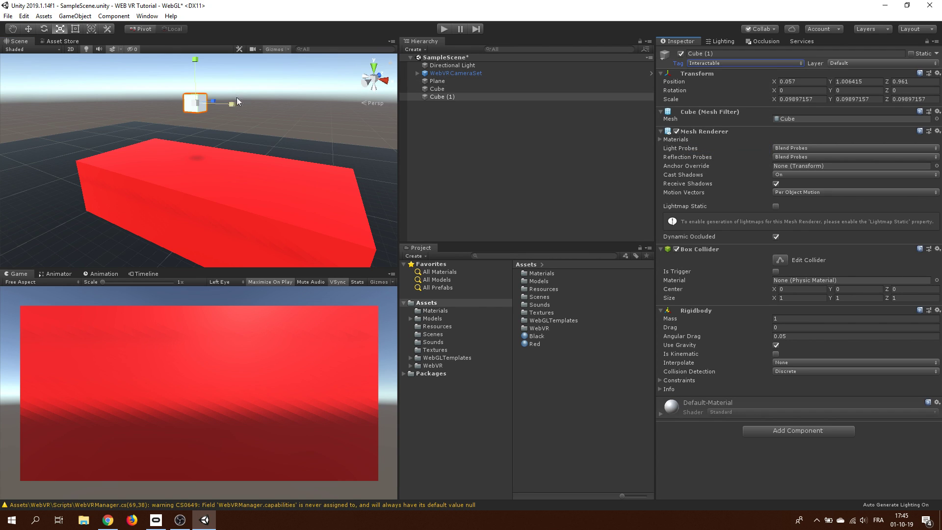
{"action": "middle_click_drag", "start_coordinate": [237, 97], "coordinate": [275, 170]}
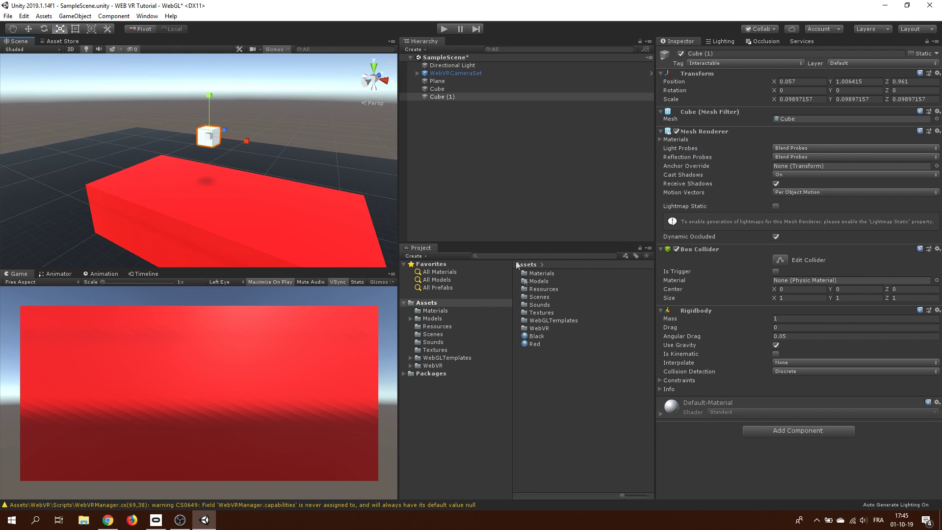
{"action": "left_click_drag", "start_coordinate": [536, 336], "coordinate": [324, 192]}
Duplicate the black cube into Cube (1) through Cube (5) on the table, then enter Play mode.
{"action": "key", "text": "f"}
{"action": "key", "text": "ctrl+d"}
{"action": "key", "text": "ctrl+d"}
{"action": "key", "text": "ctrl+d"}
{"action": "key", "text": "ctrl+d"}
{"action": "left_click", "coordinate": [247, 134]}
{"action": "scroll", "coordinate": [247, 134], "scroll_direction": "down", "scroll_amount": 3}
{"action": "left_click_drag", "start_coordinate": [248, 133], "coordinate": [305, 128], "text": "alt"}
{"action": "scroll", "coordinate": [308, 131], "scroll_direction": "up", "scroll_amount": 2}
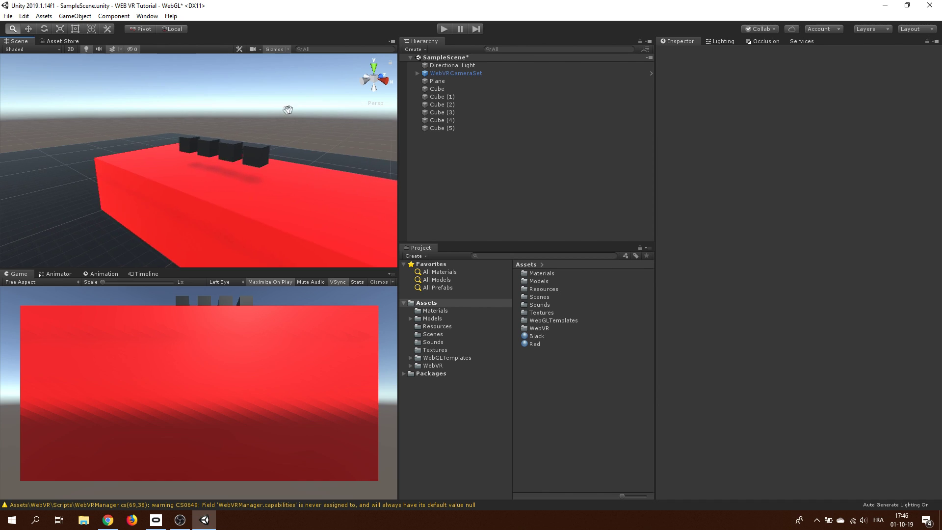
{"action": "scroll", "coordinate": [287, 157], "scroll_direction": "down", "scroll_amount": 5}
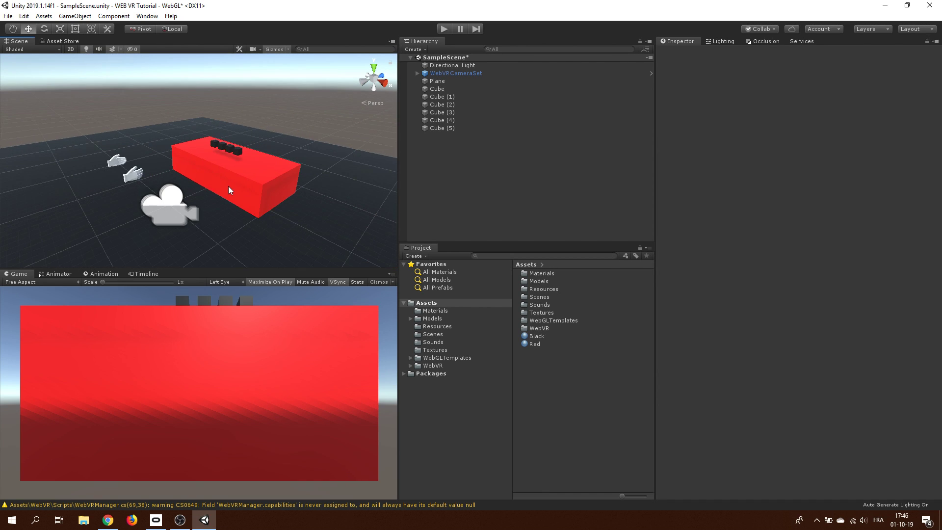
{"action": "left_click", "coordinate": [444, 29]}
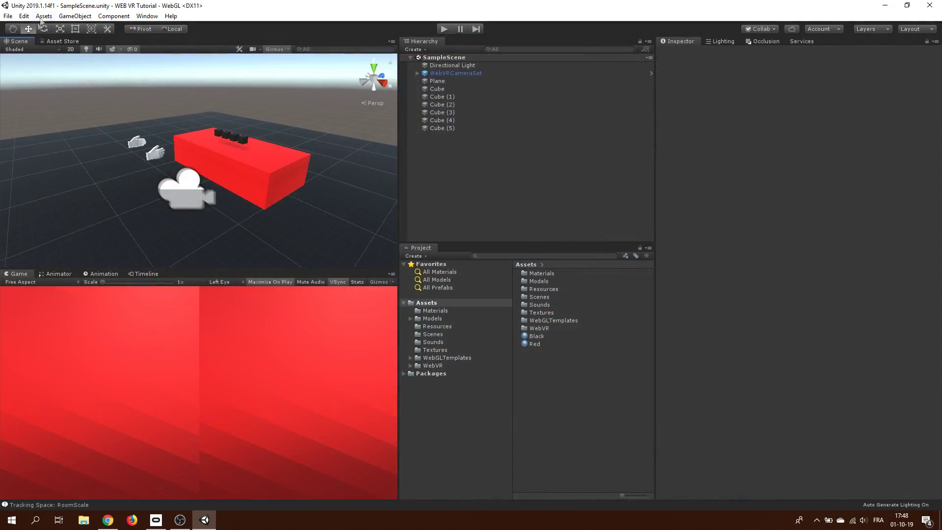
Open the WebGL Player settings from Build Settings and expand Resolution and Presentation.
{"action": "left_click", "coordinate": [41, 20]}
{"action": "mouse_move", "coordinate": [8, 16]}
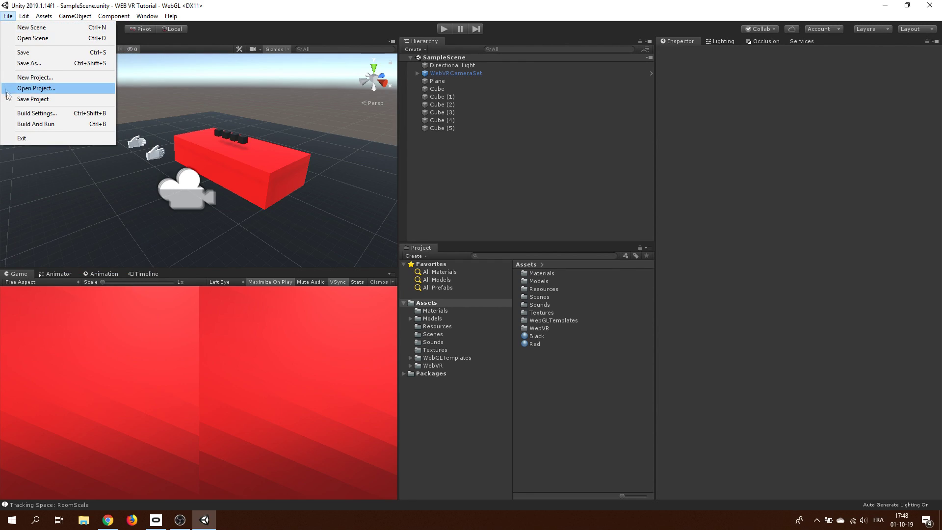
{"action": "left_click", "coordinate": [37, 113]}
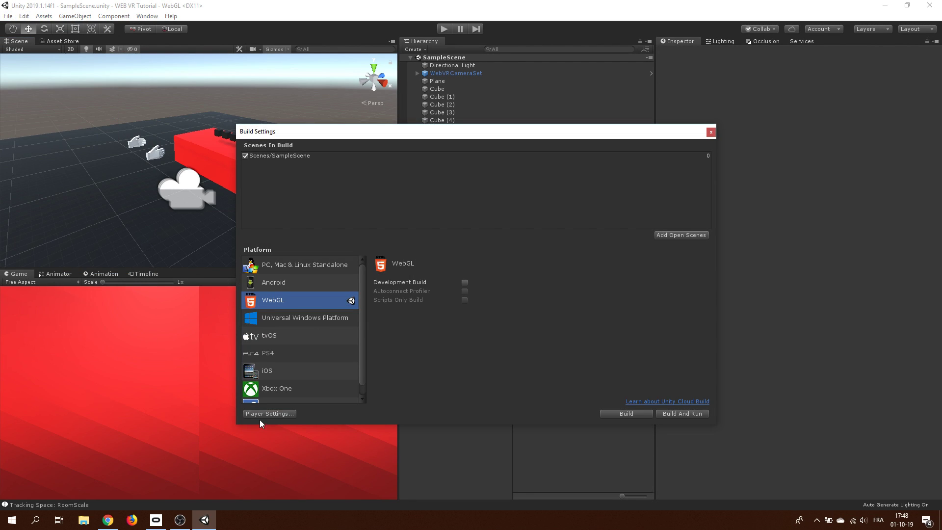
{"action": "left_click", "coordinate": [269, 414]}
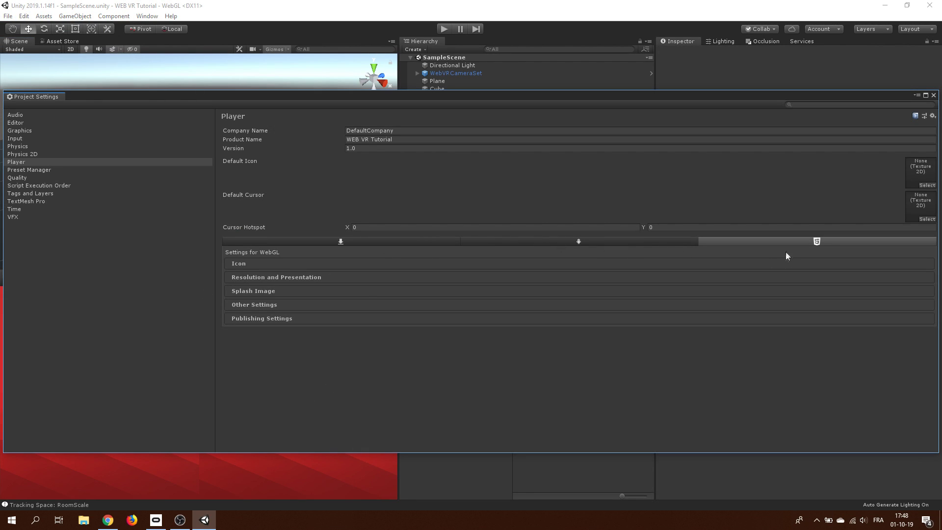
{"action": "left_click", "coordinate": [287, 277]}
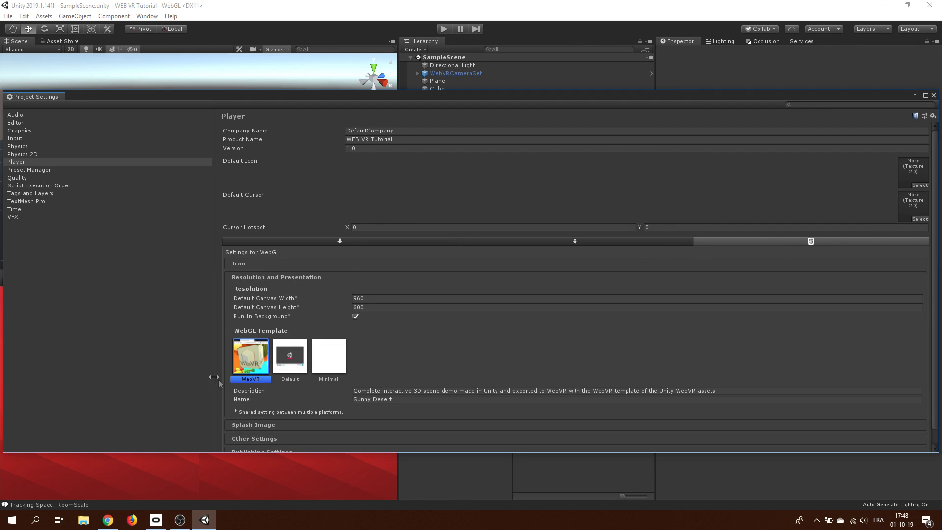
Replace the Sunny Desert template name with 'Web VR Tutorial' and begin rewriting its description.
{"action": "left_click", "coordinate": [396, 399]}
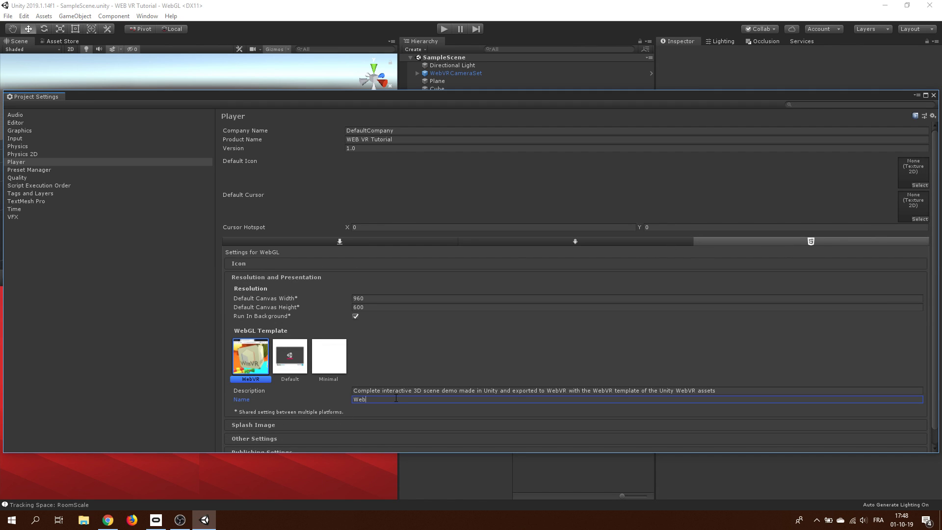
{"action": "left_click", "coordinate": [386, 391]}
{"action": "type", "text": "A"}
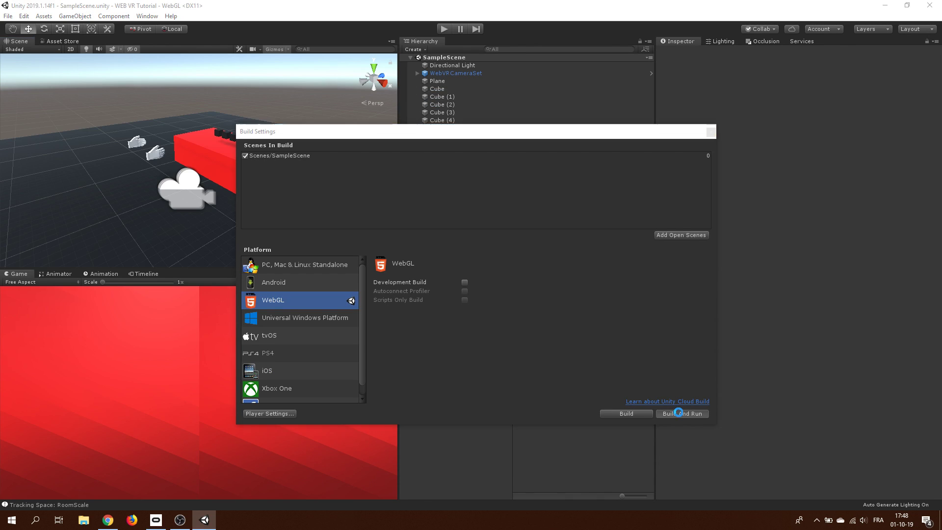
Start Build And Run, creating a new 'Build' folder and choosing it as the destination.
{"action": "left_click", "coordinate": [682, 413]}
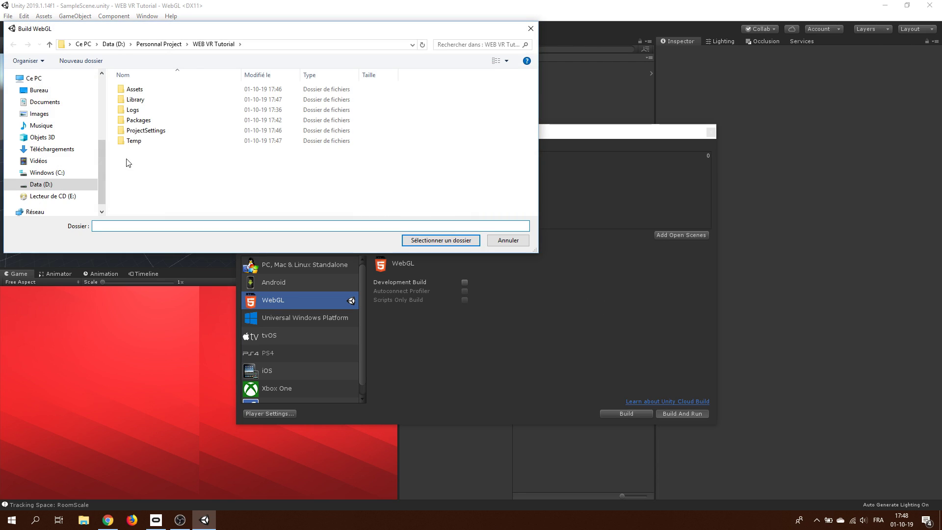
{"action": "right_click", "coordinate": [127, 159]}
{"action": "mouse_move", "coordinate": [196, 305]}
{"action": "left_click", "coordinate": [292, 307]}
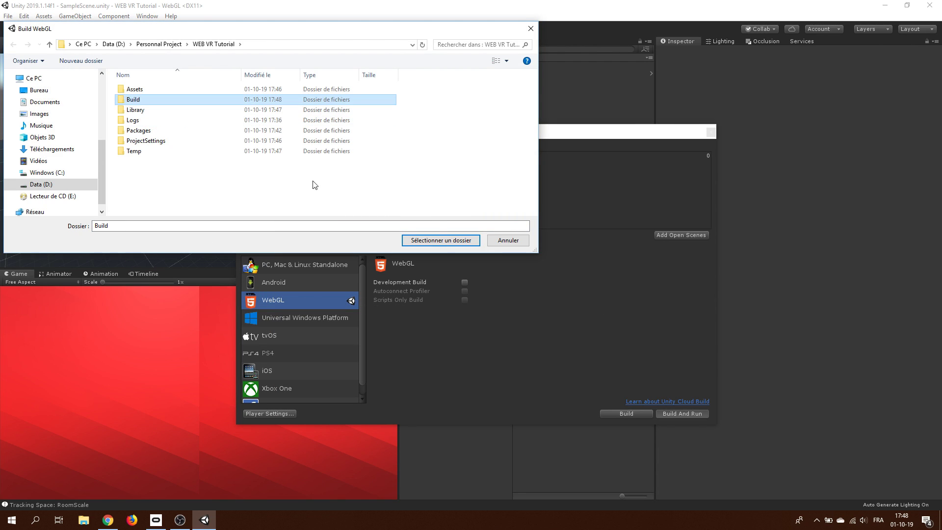
{"action": "left_click", "coordinate": [441, 240]}
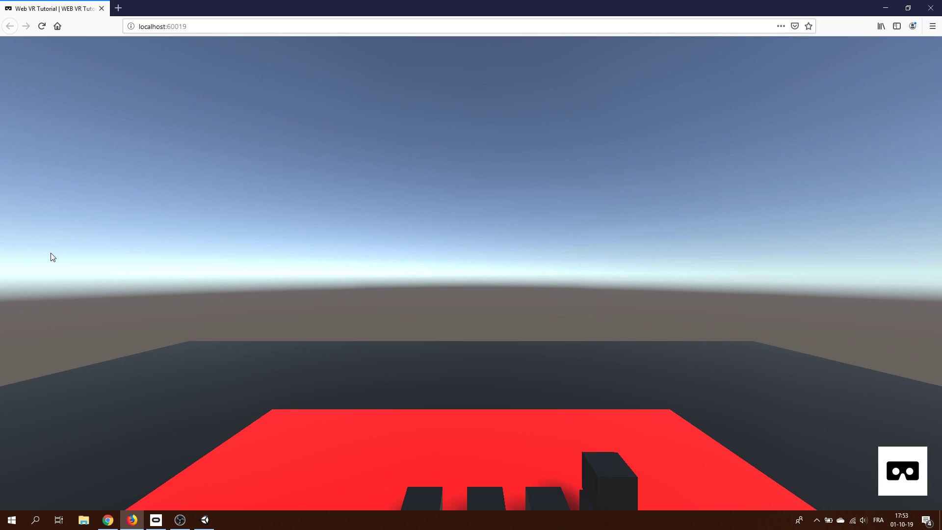
Look around the red table and cubes in the browser, then enter the stereo VR view.
{"action": "left_click_drag", "start_coordinate": [381, 255], "coordinate": [396, 382]}
{"action": "left_click_drag", "start_coordinate": [385, 265], "coordinate": [393, 387]}
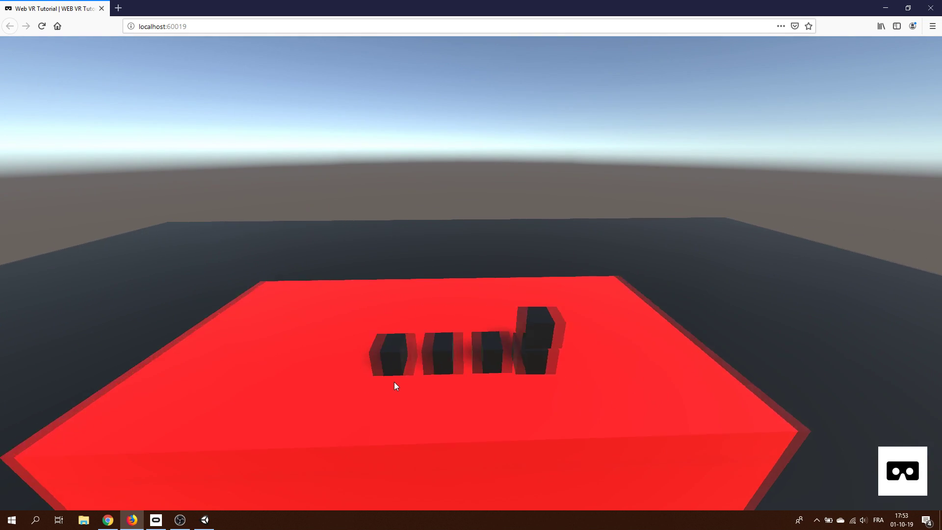
{"action": "left_click_drag", "start_coordinate": [393, 382], "coordinate": [419, 395]}
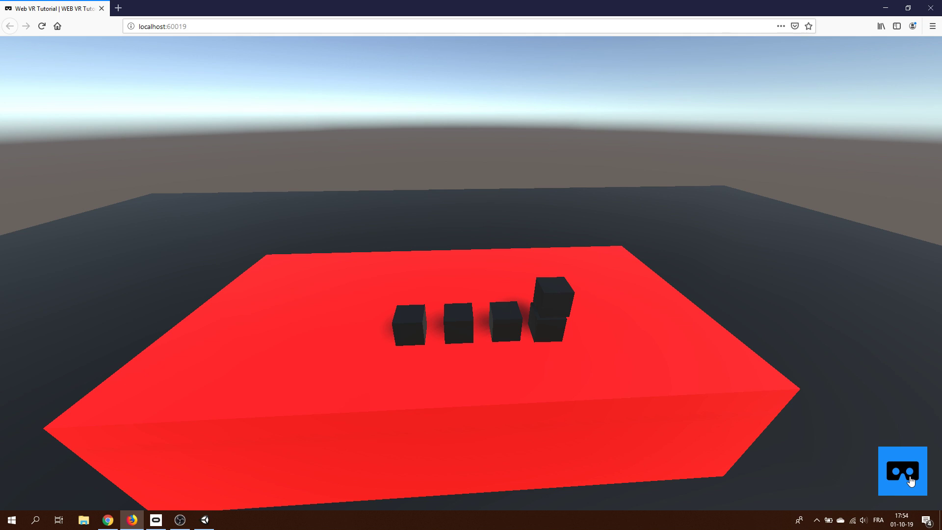
{"action": "left_click", "coordinate": [911, 481]}
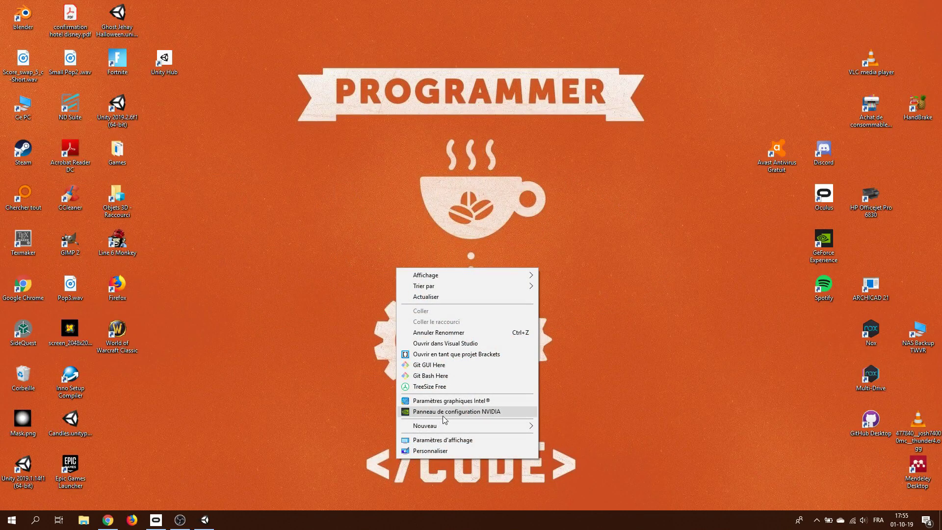
Open NVIDIA Control Panel and bring up the graphics processor choices for Firefox.
{"action": "left_click", "coordinate": [468, 411]}
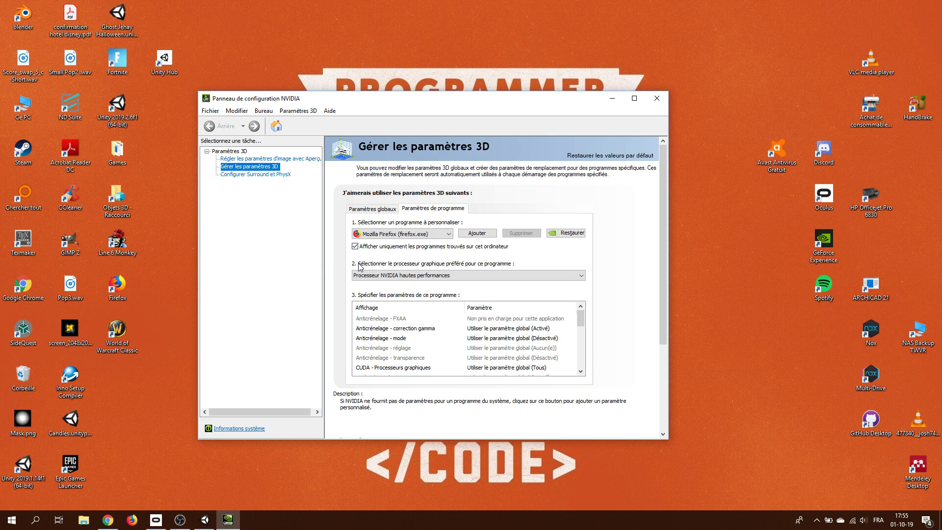
{"action": "left_click", "coordinate": [543, 279]}
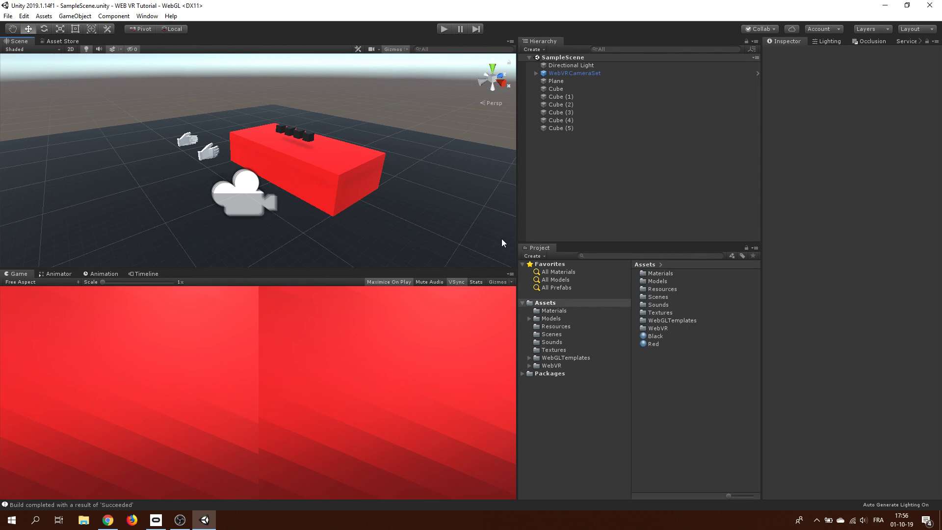
Select handR under WebVRCameraSet and locate its right controller map asset.
{"action": "double_click", "coordinate": [569, 82]}
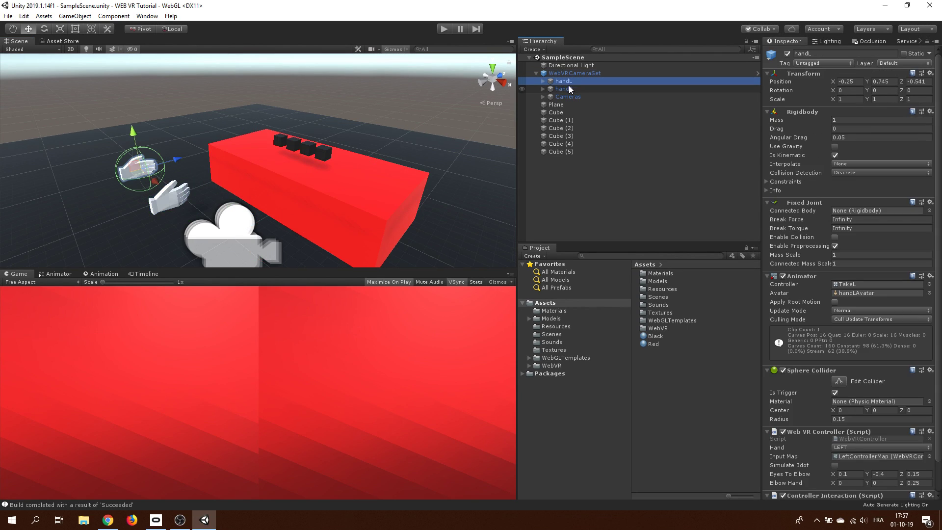
{"action": "left_click", "coordinate": [570, 88]}
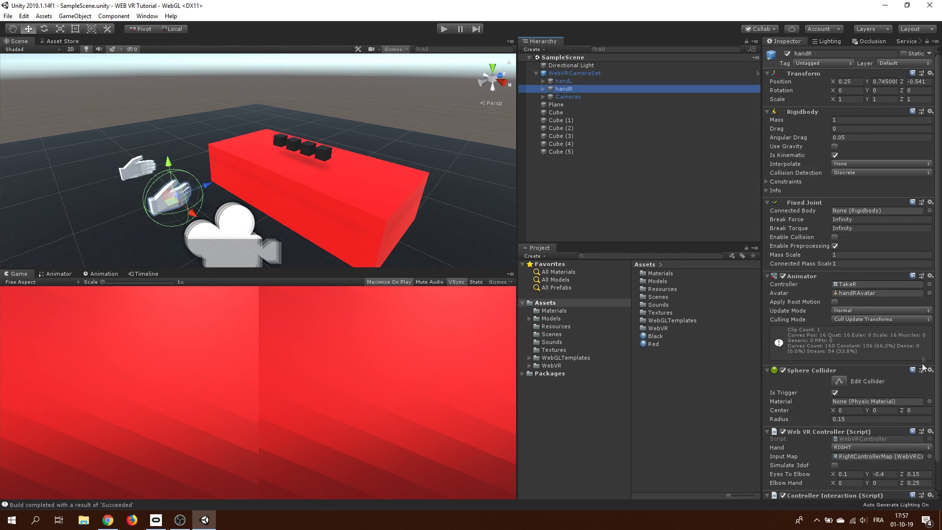
{"action": "scroll", "coordinate": [903, 349], "scroll_direction": "down", "scroll_amount": 2}
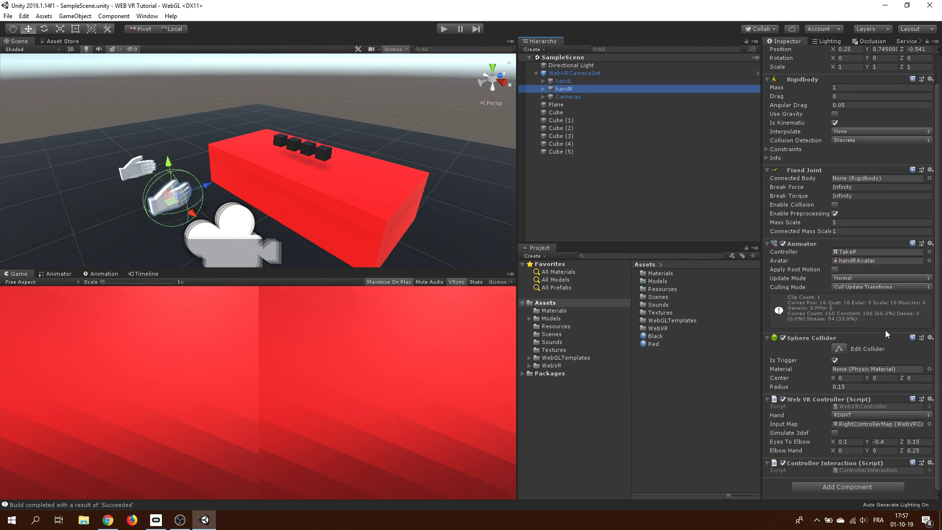
{"action": "left_click", "coordinate": [853, 425]}
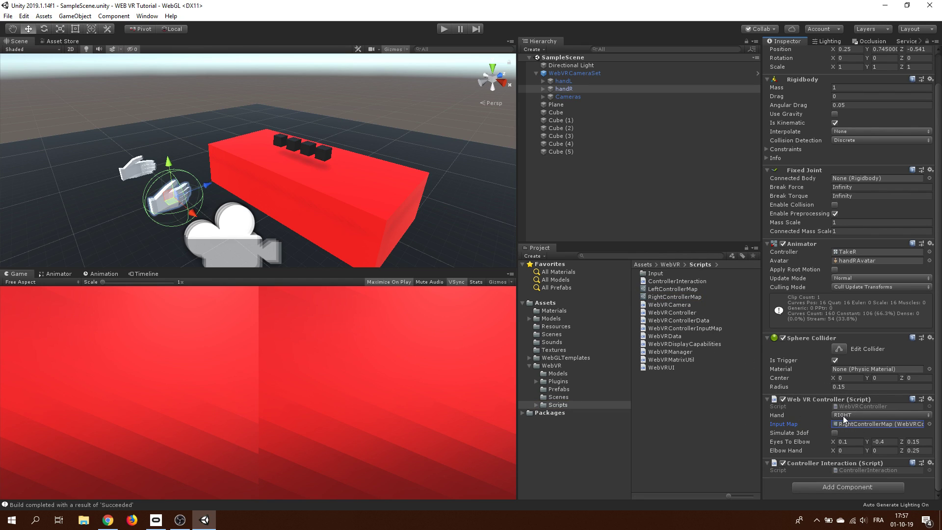
Expand RightControllerMap's Inputs, Trigger and Grip, then view the left controller map for comparison.
{"action": "left_click", "coordinate": [682, 296]}
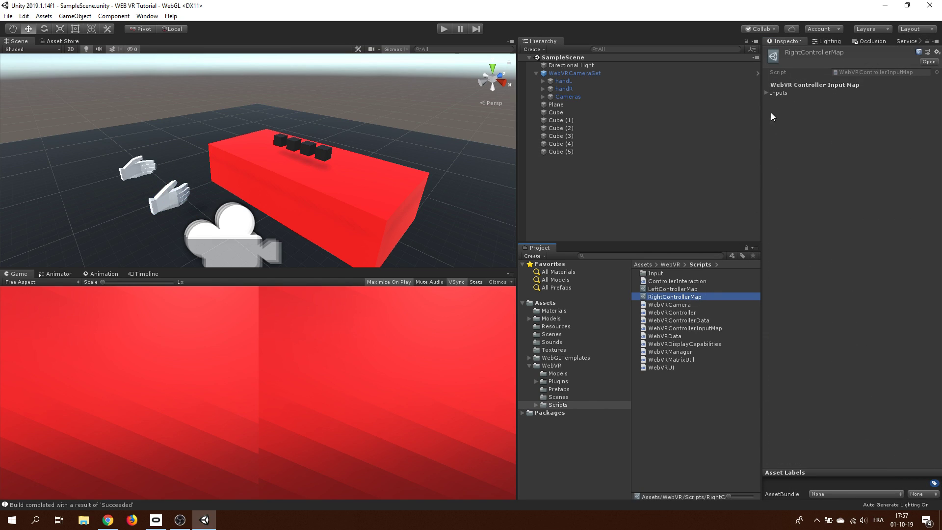
{"action": "left_click", "coordinate": [768, 92]}
{"action": "left_click", "coordinate": [767, 92]}
{"action": "left_click", "coordinate": [773, 111]}
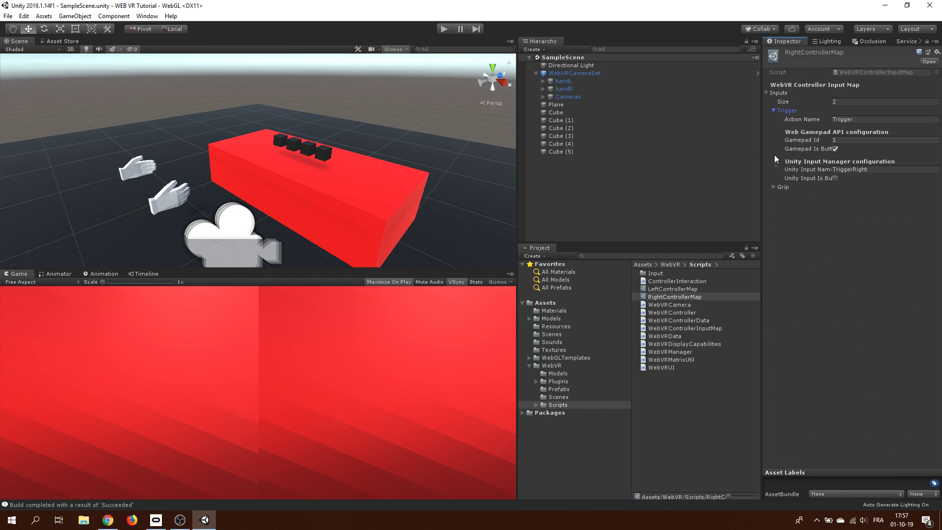
{"action": "left_click", "coordinate": [773, 187]}
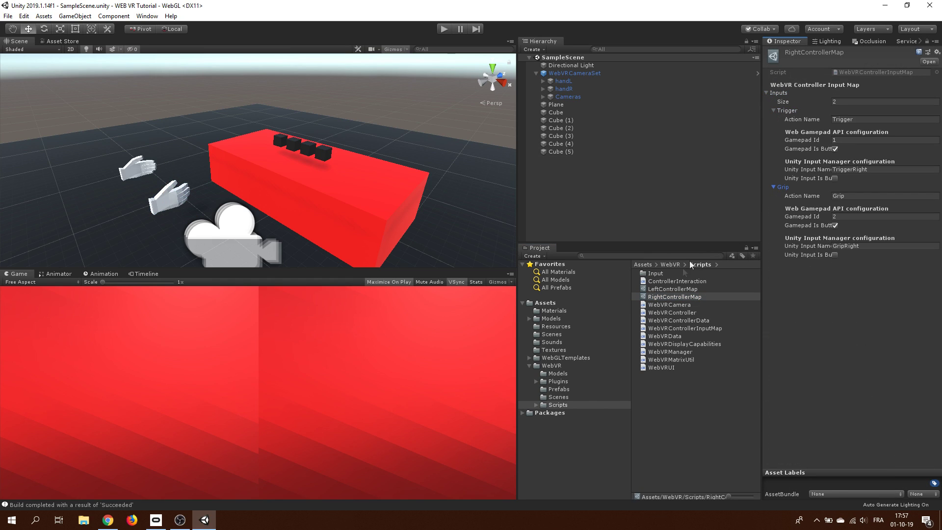
{"action": "left_click", "coordinate": [658, 288]}
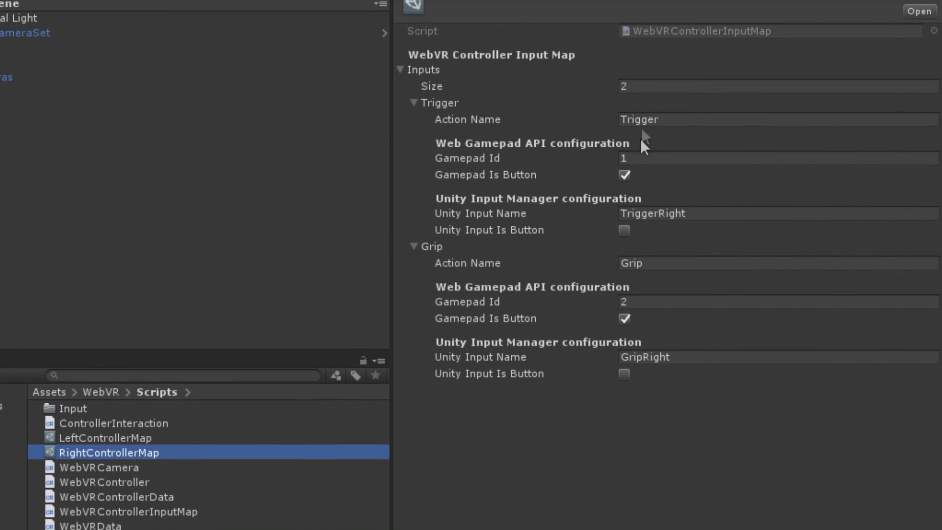
Set RightControllerMap's Inputs size to 3 and name the third action ButtonOne.
{"action": "left_click", "coordinate": [648, 122]}
{"action": "type", "text": "3"}
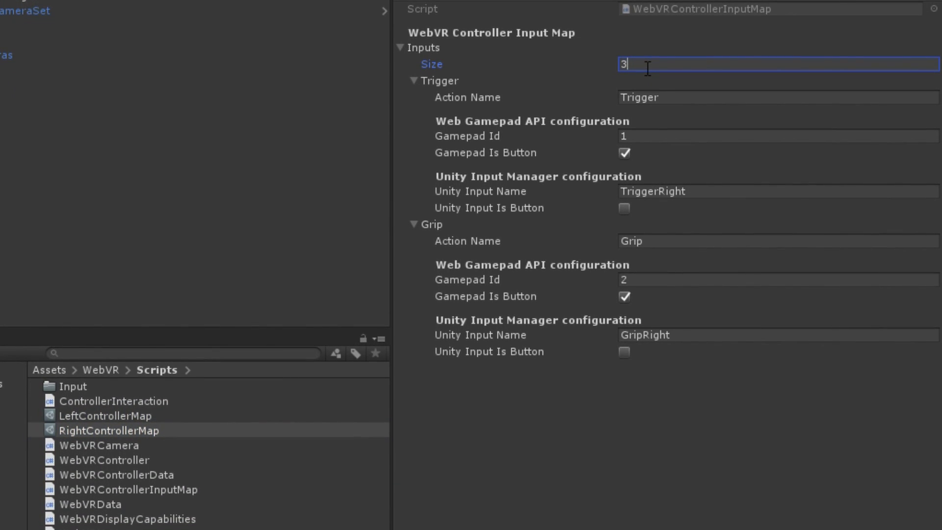
{"action": "key", "text": "Return"}
{"action": "left_click", "coordinate": [412, 369]}
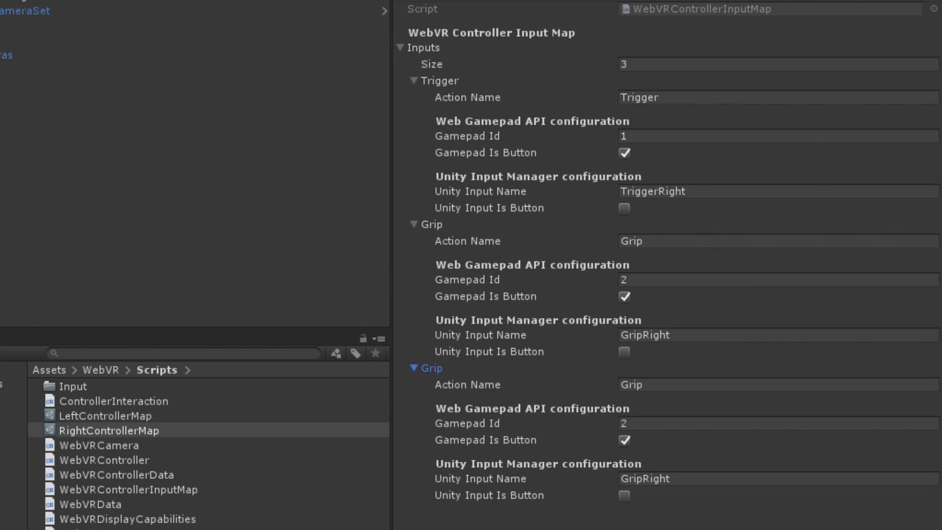
{"action": "left_click", "coordinate": [681, 383]}
{"action": "type", "text": "Bu"}
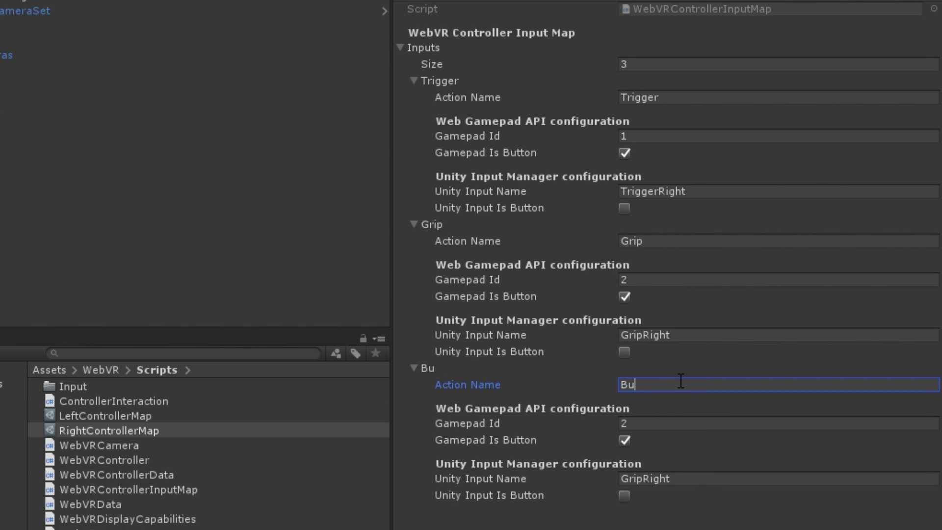
{"action": "type", "text": "ttonOne"}
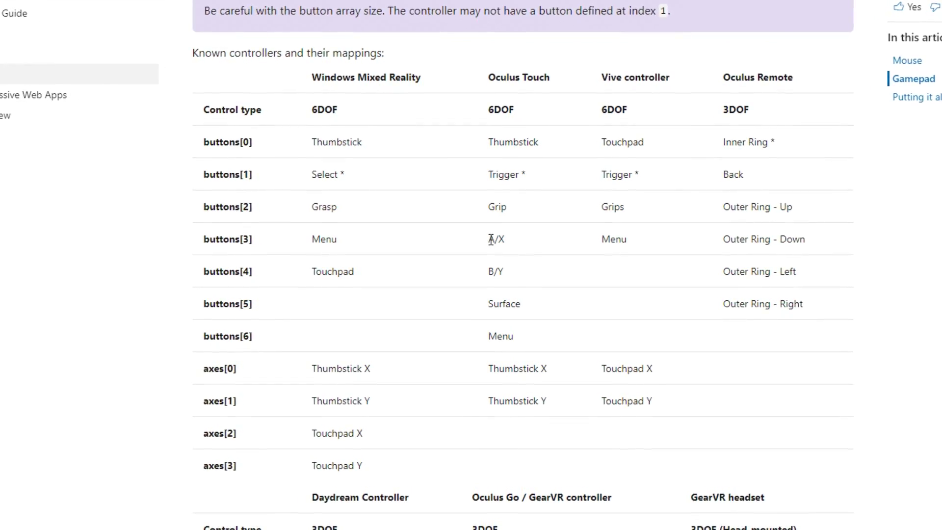
{"action": "left_click_drag", "start_coordinate": [490, 240], "coordinate": [496, 240]}
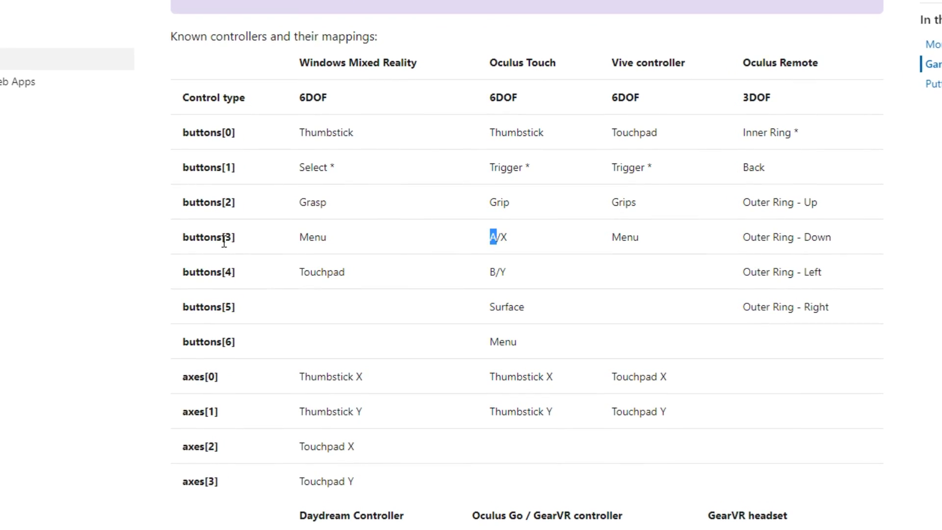
{"action": "left_click_drag", "start_coordinate": [225, 240], "coordinate": [232, 238]}
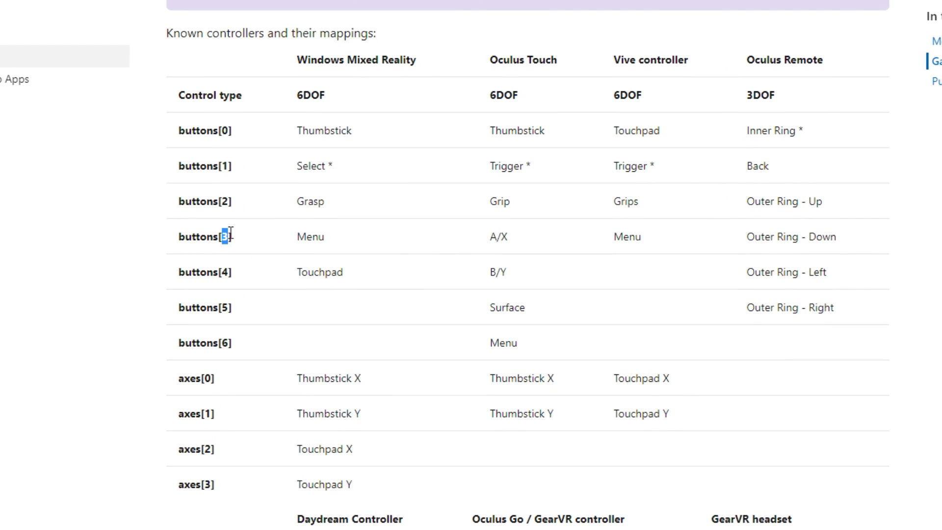
{"action": "left_click", "coordinate": [498, 234]}
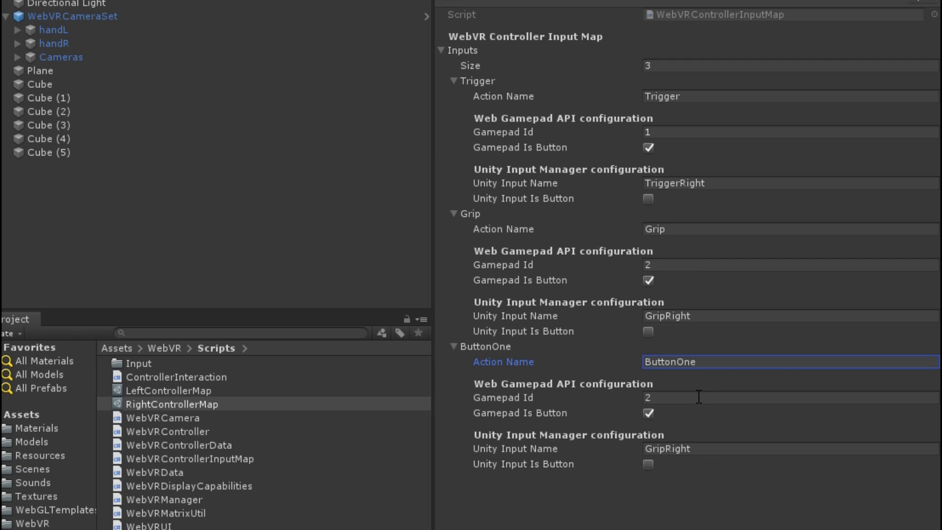
Set ButtonOne's gamepad id to 3.
{"action": "left_click", "coordinate": [699, 397]}
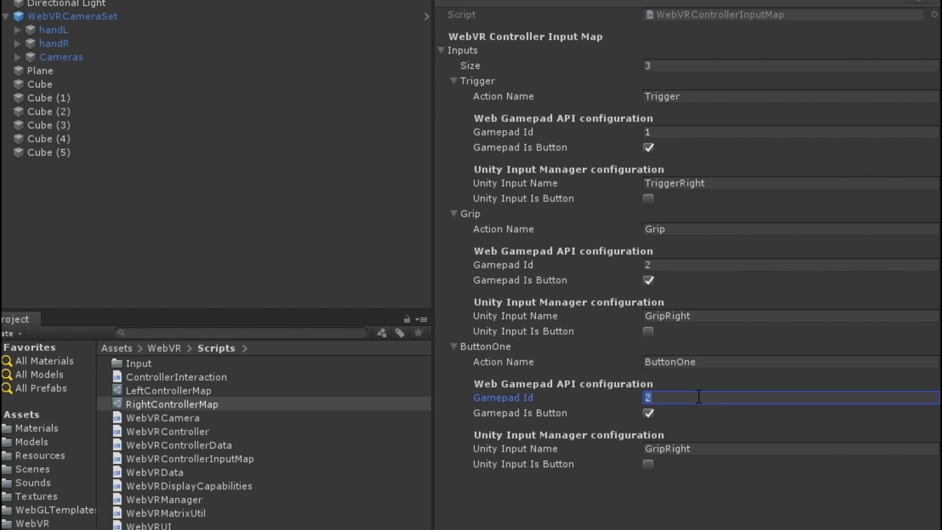
{"action": "type", "text": "3"}
{"action": "key", "text": "Return"}
Open the Input section of Project Settings and expand the axes list, checking TriggerRight.
{"action": "left_click", "coordinate": [7, 16]}
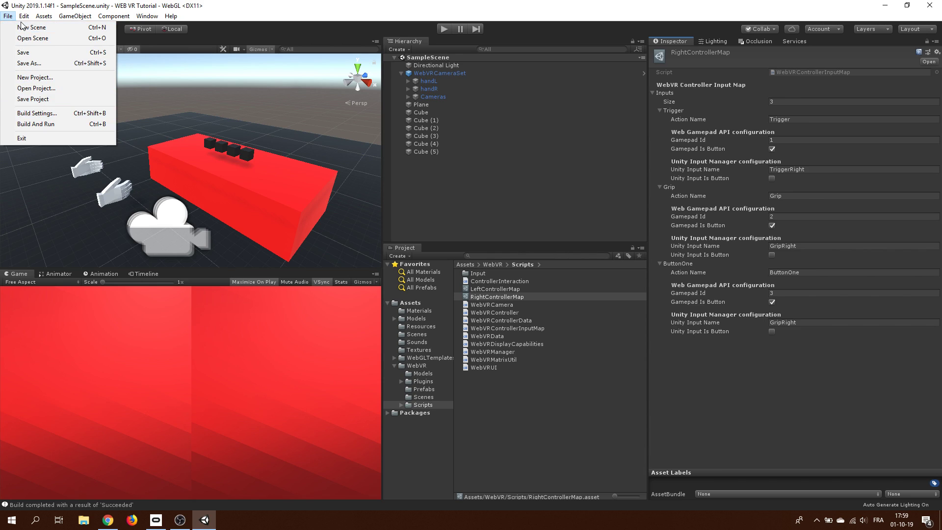
{"action": "mouse_move", "coordinate": [24, 15]}
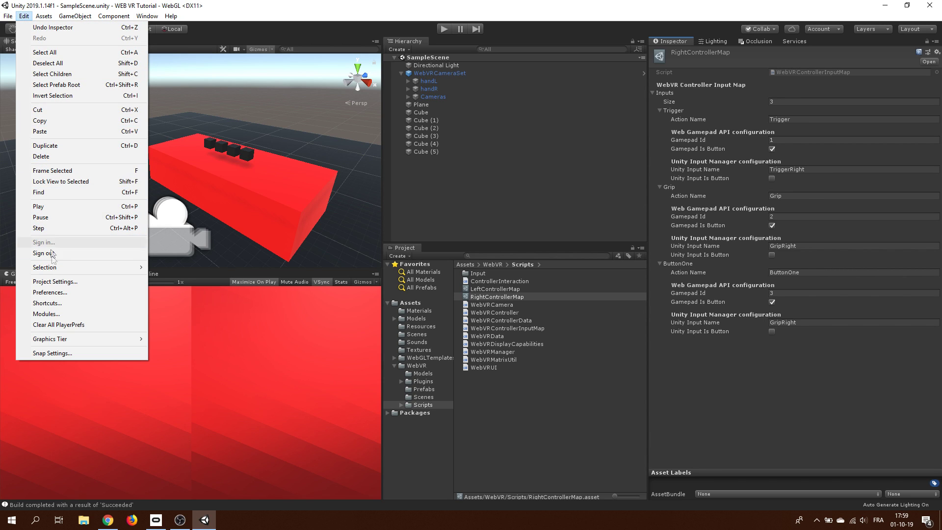
{"action": "left_click", "coordinate": [55, 286]}
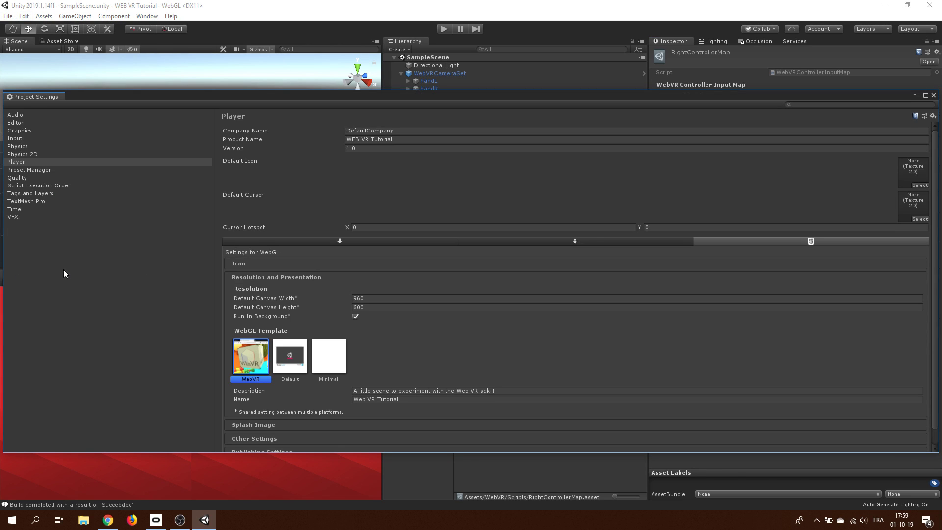
{"action": "left_click", "coordinate": [40, 141]}
{"action": "left_click", "coordinate": [223, 130]}
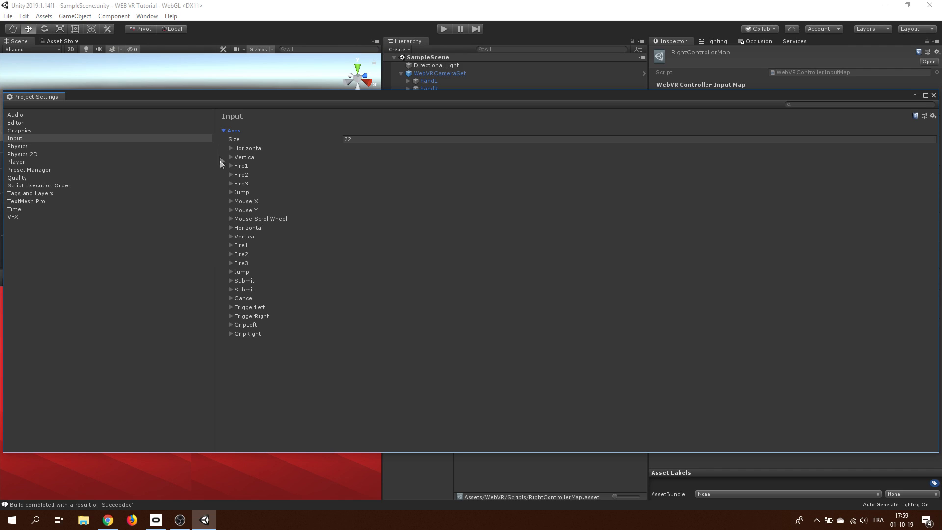
{"action": "left_click", "coordinate": [231, 316]}
{"action": "left_click", "coordinate": [230, 316]}
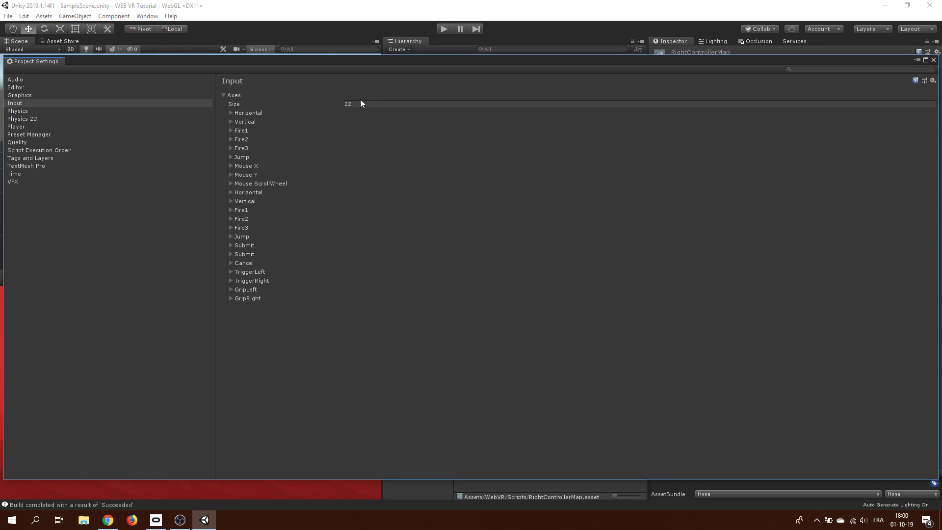
Raise Axes Size to 23 and rename the new last axis ButtonOne.
{"action": "left_click", "coordinate": [363, 102]}
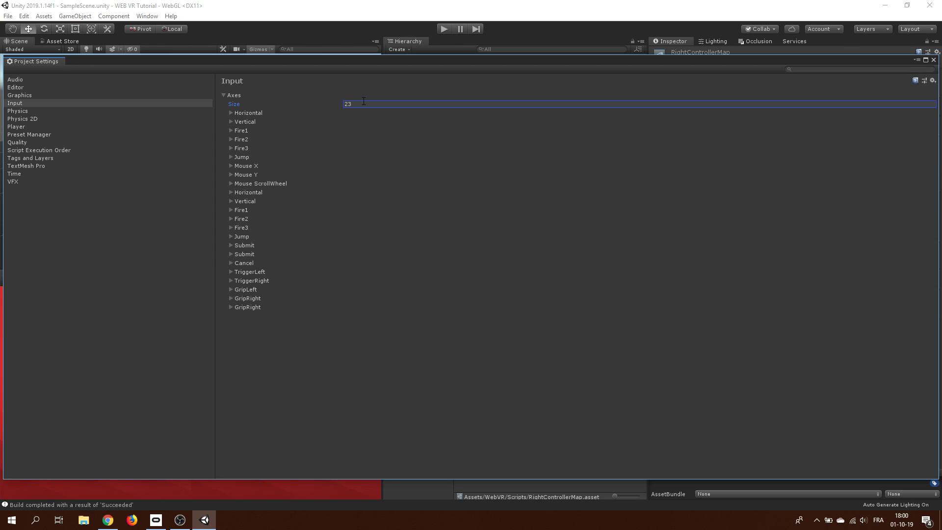
{"action": "left_click", "coordinate": [231, 307]}
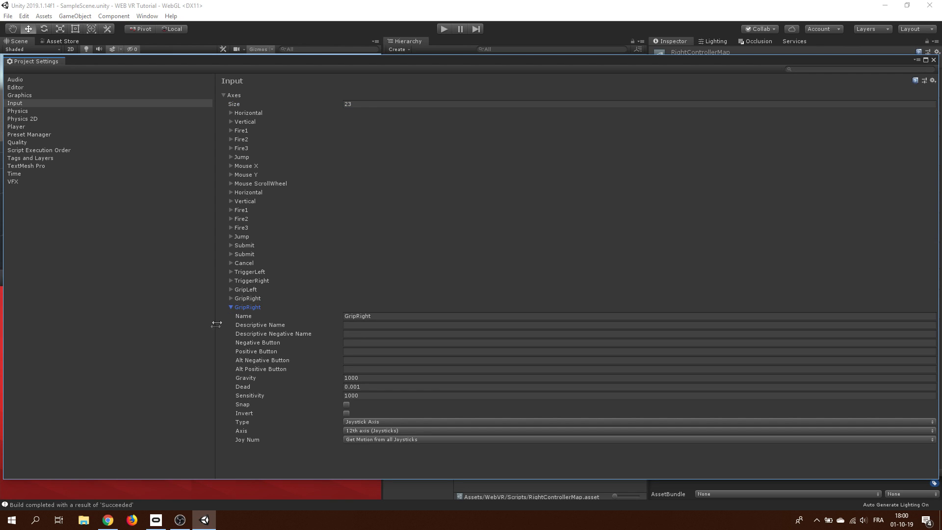
{"action": "left_click", "coordinate": [369, 316]}
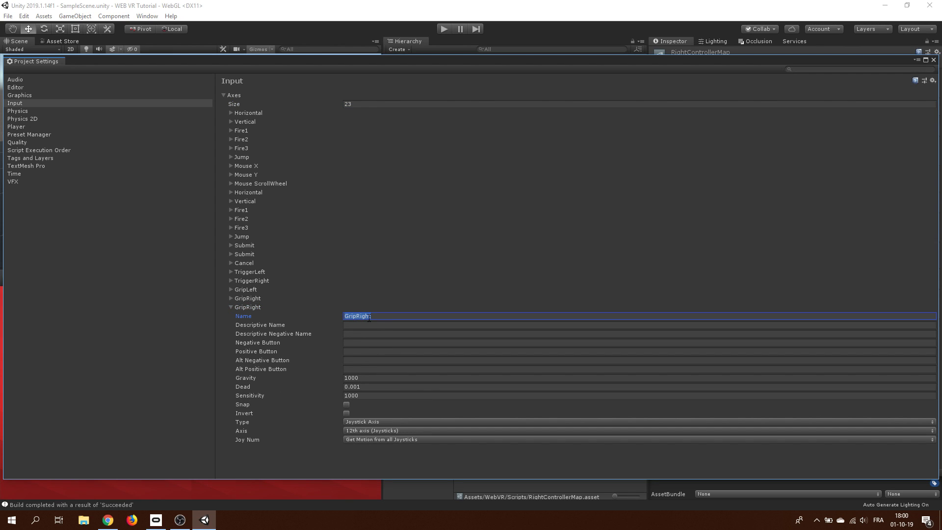
{"action": "type", "text": "B"}
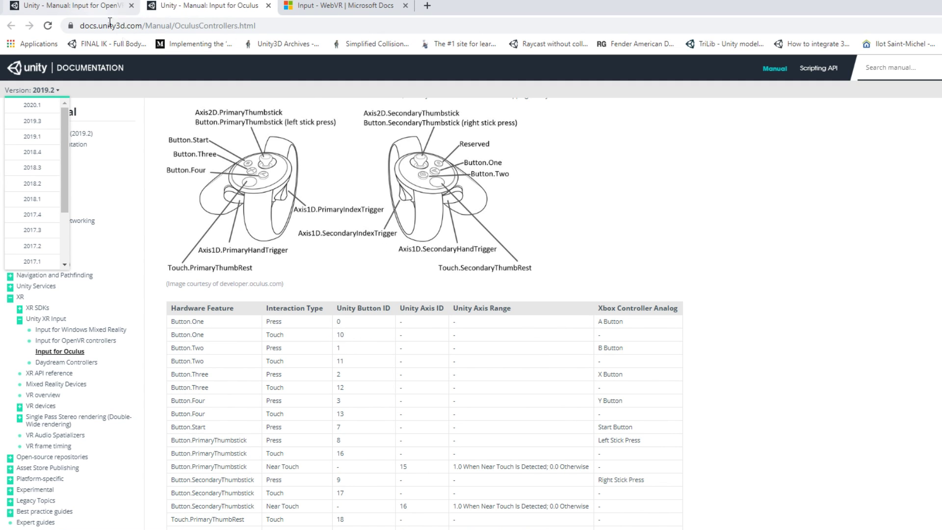
{"action": "scroll", "coordinate": [377, 402], "scroll_direction": "down", "scroll_amount": 1}
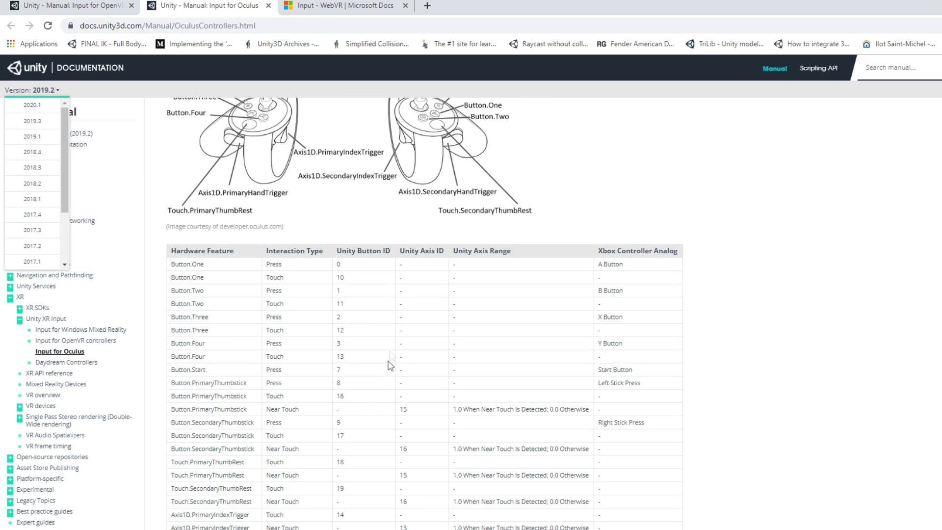
{"action": "scroll", "coordinate": [391, 355], "scroll_direction": "up", "scroll_amount": 2}
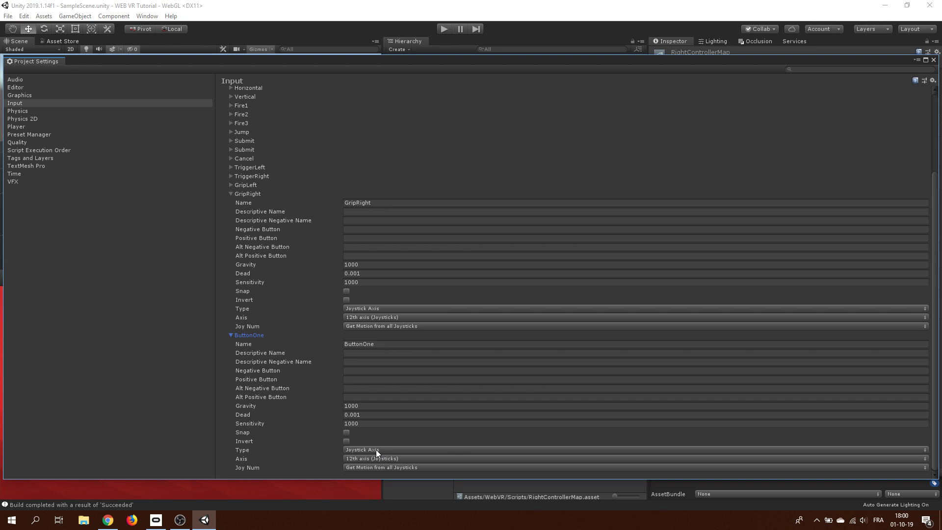
{"action": "left_click", "coordinate": [382, 450]}
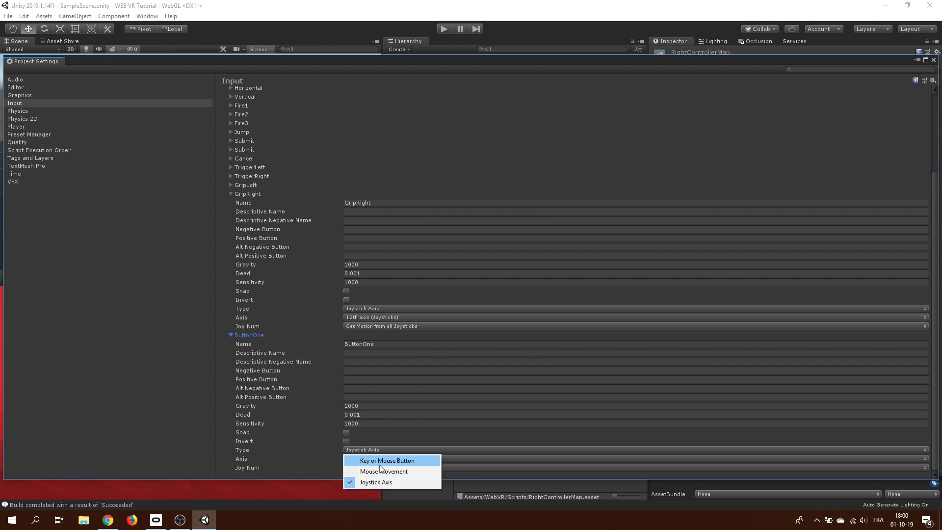
Make ButtonOne a Key or Mouse Button input and map the right controller's ButtonOne to it.
{"action": "left_click", "coordinate": [381, 463]}
{"action": "left_click", "coordinate": [425, 379]}
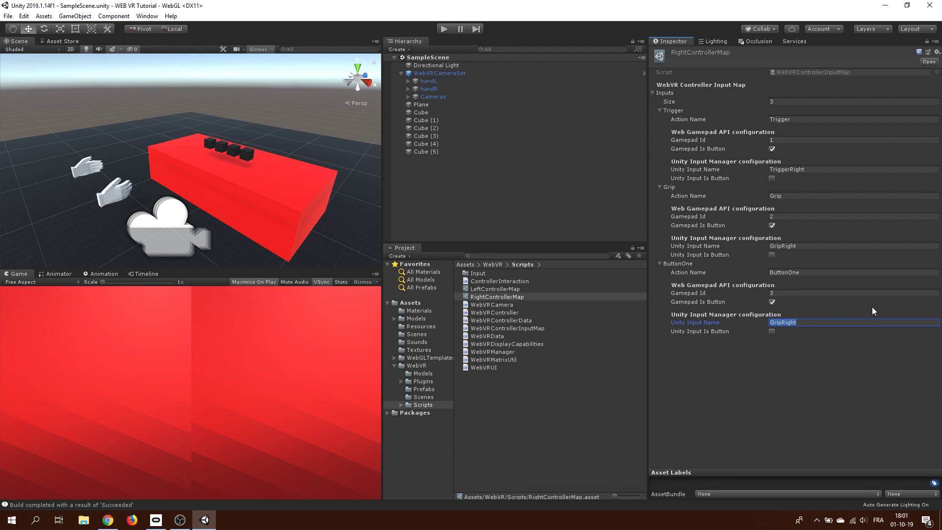
{"action": "type", "text": "ButtonOne"}
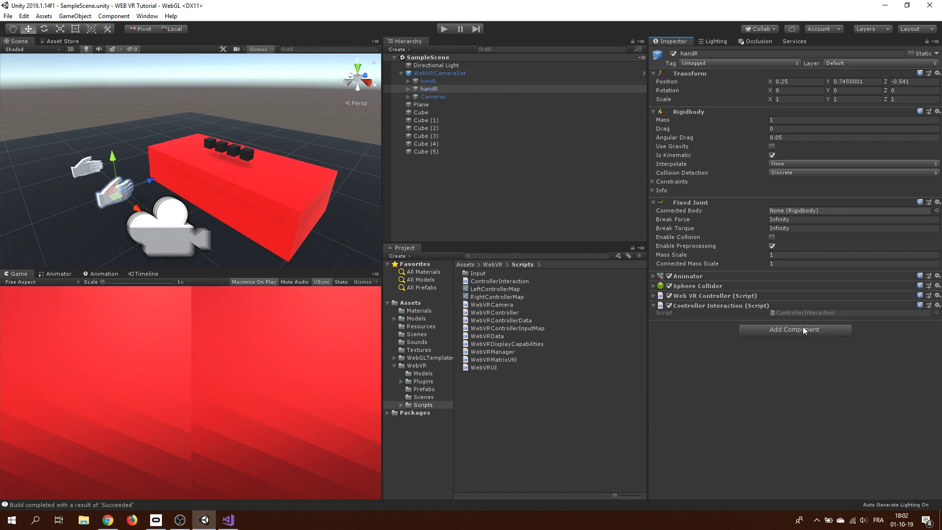
Add a new InstantiateOnButtonOnePressed script to handR and open it for editing.
{"action": "left_click", "coordinate": [802, 326]}
{"action": "type", "text": "Instantiate"}
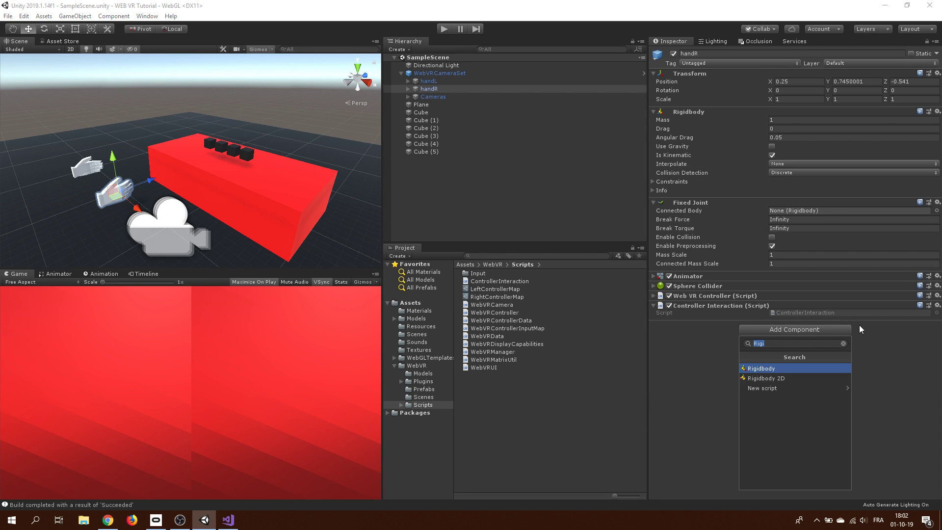
{"action": "type", "text": "OnButtonPressed"}
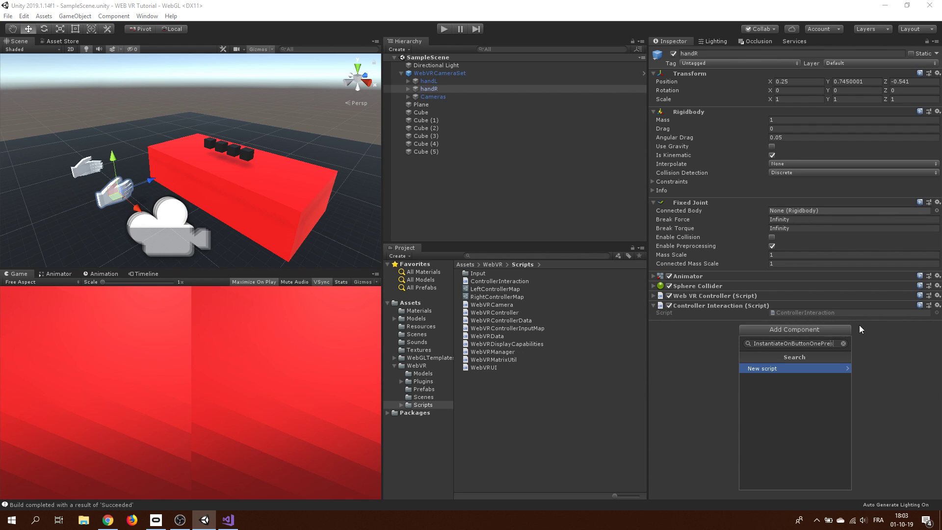
{"action": "key", "text": "Return"}
{"action": "key", "text": "Return"}
{"action": "double_click", "coordinate": [791, 331]}
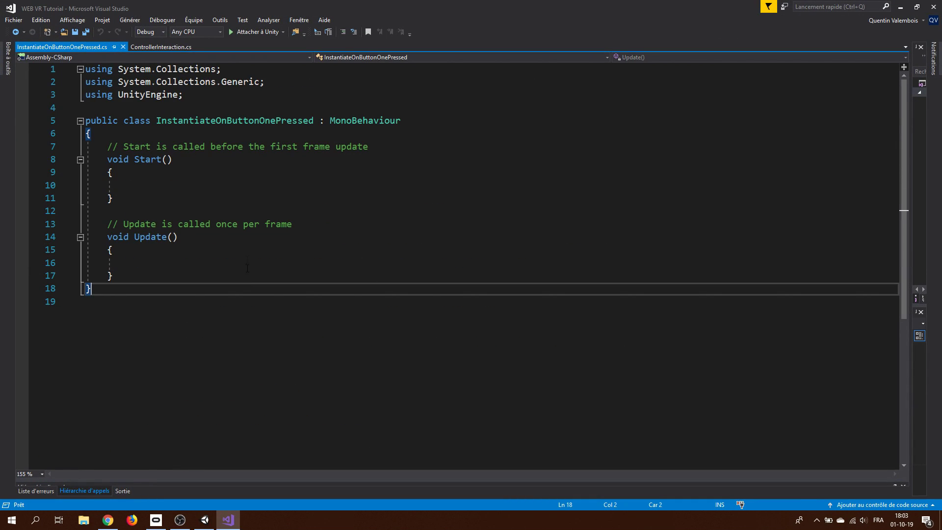
Declare a private WebVRController controller field and assign it with GetComponent<WebVRController>() in Start.
{"action": "left_click", "coordinate": [151, 133]}
{"action": "key", "text": "Return"}
{"action": "key", "text": "Return"}
{"action": "key", "text": "Up"}
{"action": "type", "text": "privat"}
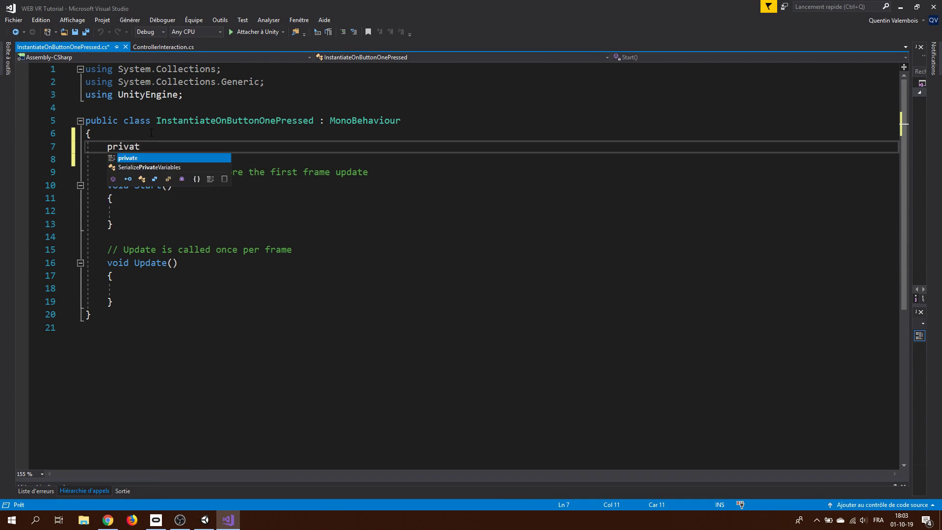
{"action": "type", "text": "e WebVRController controller;"}
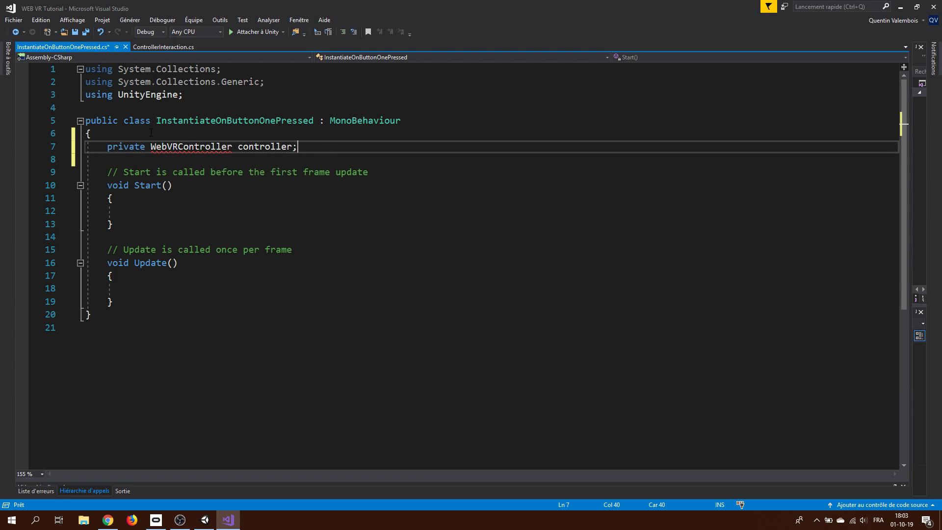
{"action": "left_click", "coordinate": [160, 205]}
{"action": "type", "text": "controller = GetComponent<Co"}
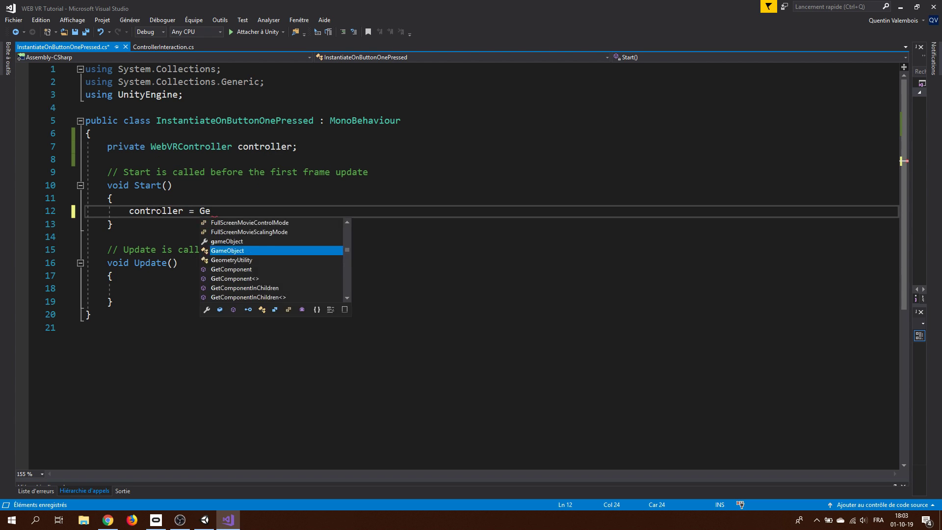
{"action": "key", "text": "BackSpace"}
{"action": "key", "text": "BackSpace"}
{"action": "type", "text": "WebVRController>();"}
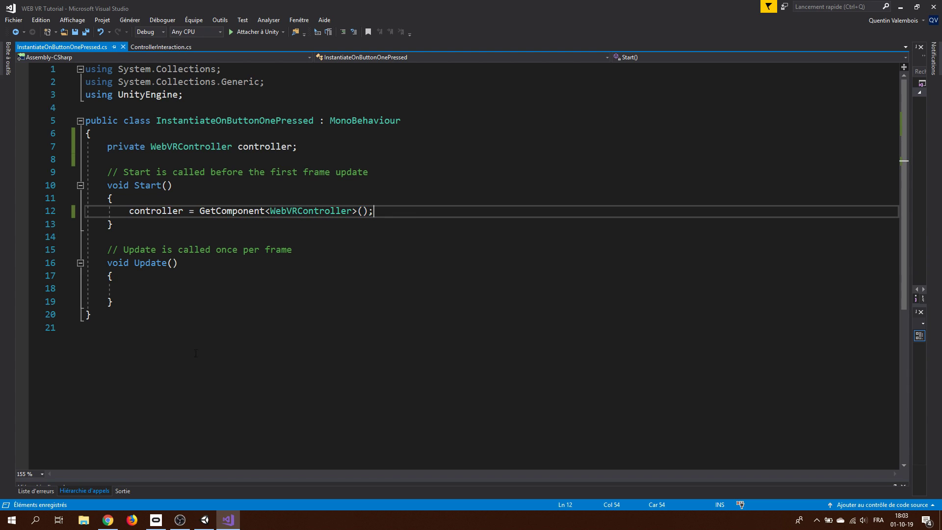
In Update, add an if block checking controller.GetButtonDown("ButtonOne").
{"action": "left_click", "coordinate": [169, 289]}
{"action": "type", "text": "f"}
{"action": "key", "text": "BackSpace"}
{"action": "type", "text": "if(controlle"}
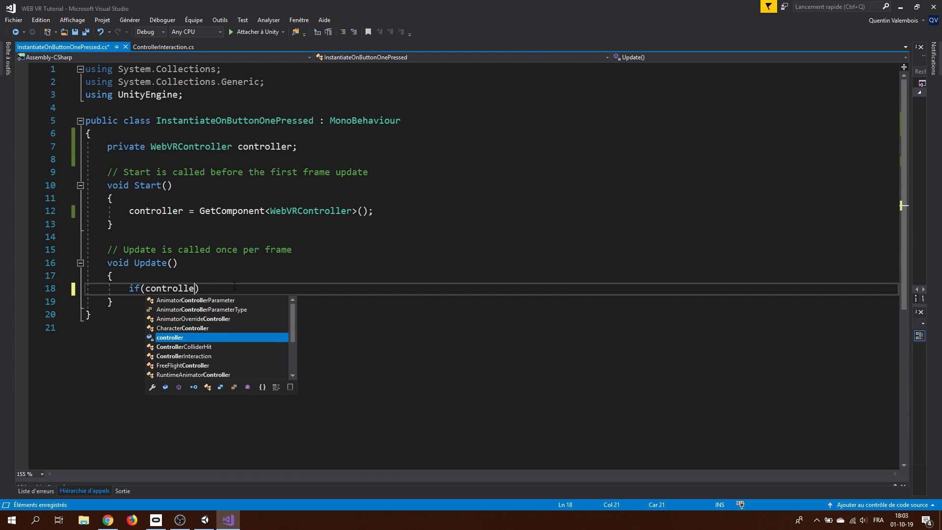
{"action": "type", "text": "r.getb"}
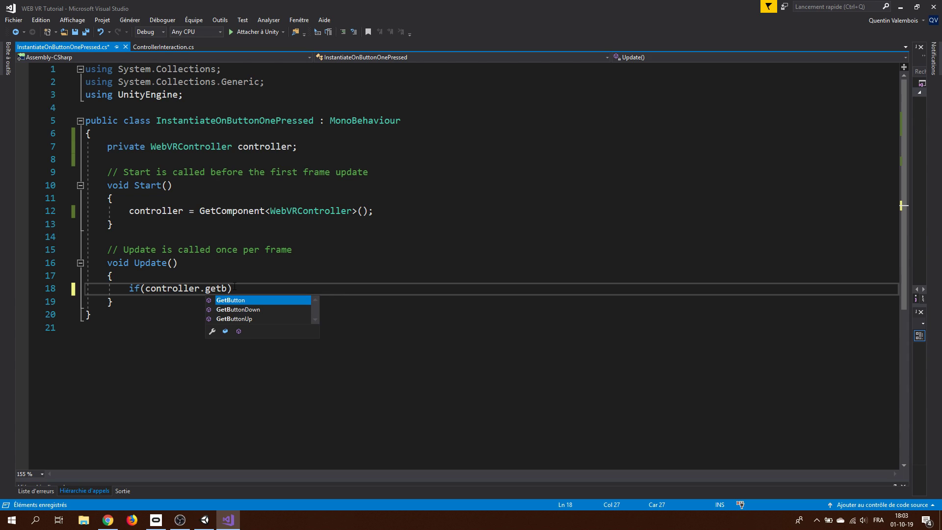
{"action": "key", "text": "Down"}
{"action": "type", "text": "("}
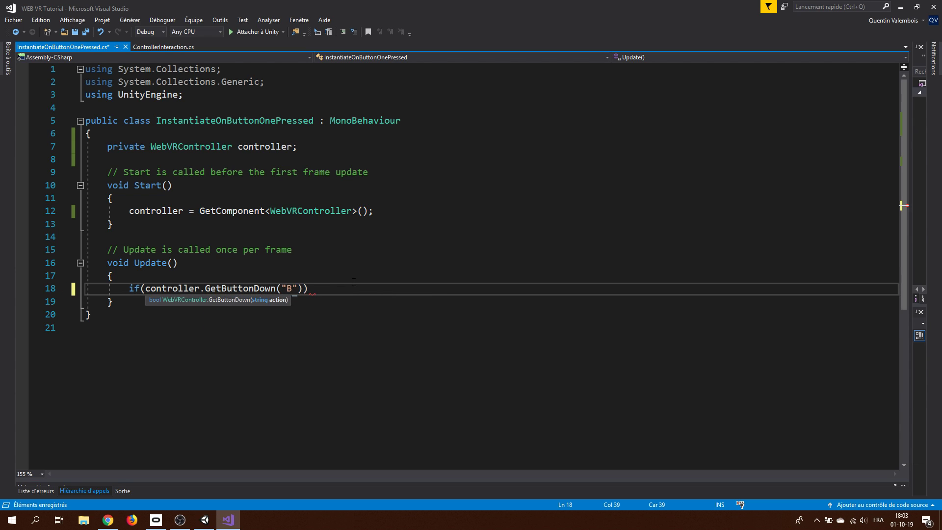
{"action": "key", "text": "End"}
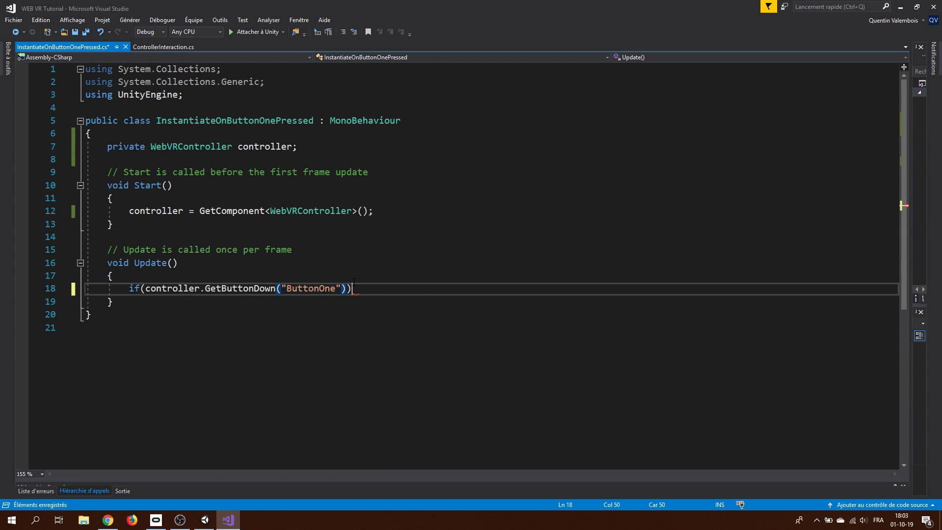
{"action": "key", "text": "Return"}
{"action": "type", "text": "{"}
{"action": "key", "text": "Return"}
Add a public GameObject target field and call Instantiate(target) inside the if block.
{"action": "left_click", "coordinate": [114, 134]}
{"action": "key", "text": "Return"}
{"action": "type", "text": "public GameObject ta"}
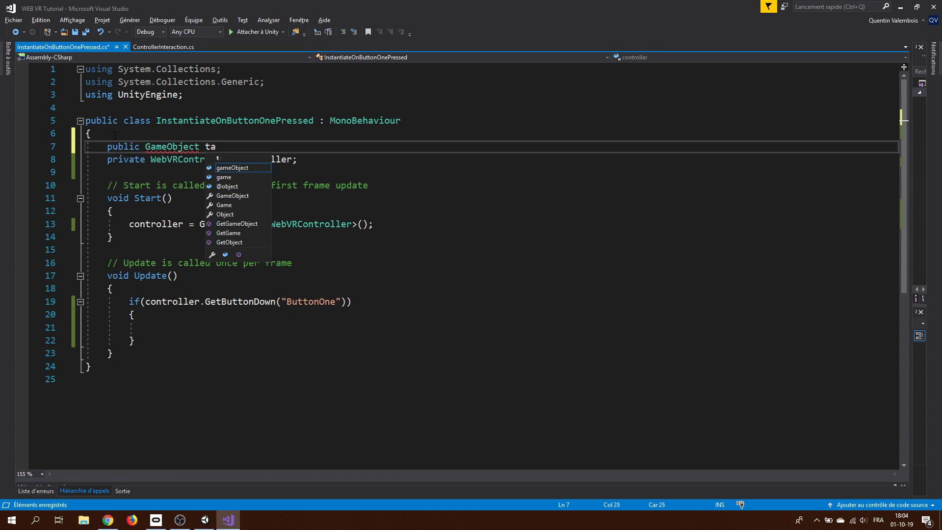
{"action": "type", "text": "target;"}
{"action": "left_click", "coordinate": [181, 327]}
{"action": "type", "text": "Instantiate(t"}
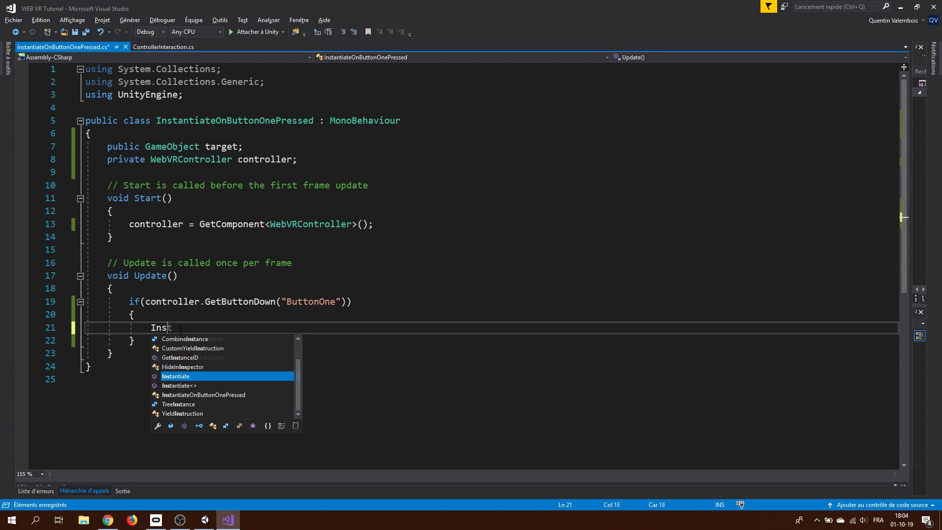
{"action": "type", "text": "arget);"}
Assign Cube (4) to handR's script Target slot and enter Play mode to test.
{"action": "key", "text": "alt+Tab"}
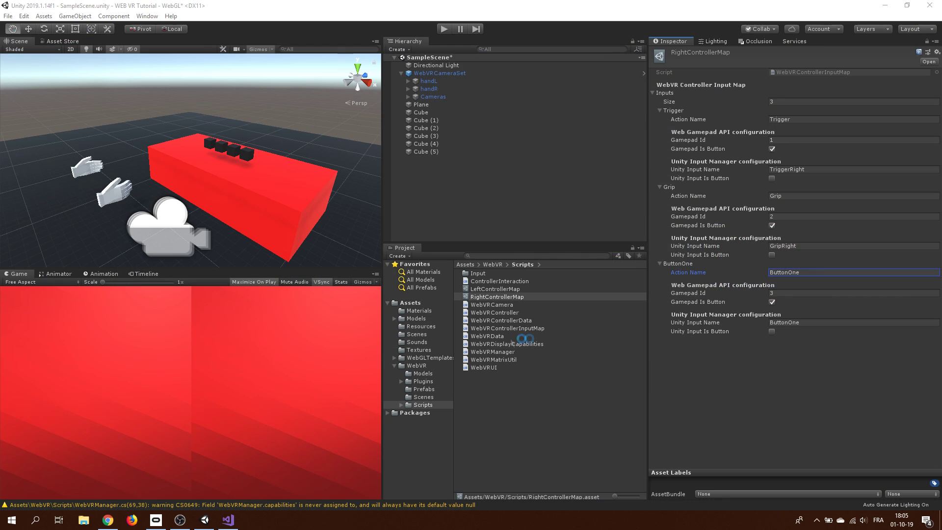
{"action": "left_click", "coordinate": [422, 89]}
{"action": "scroll", "coordinate": [254, 157], "scroll_direction": "up", "scroll_amount": 2}
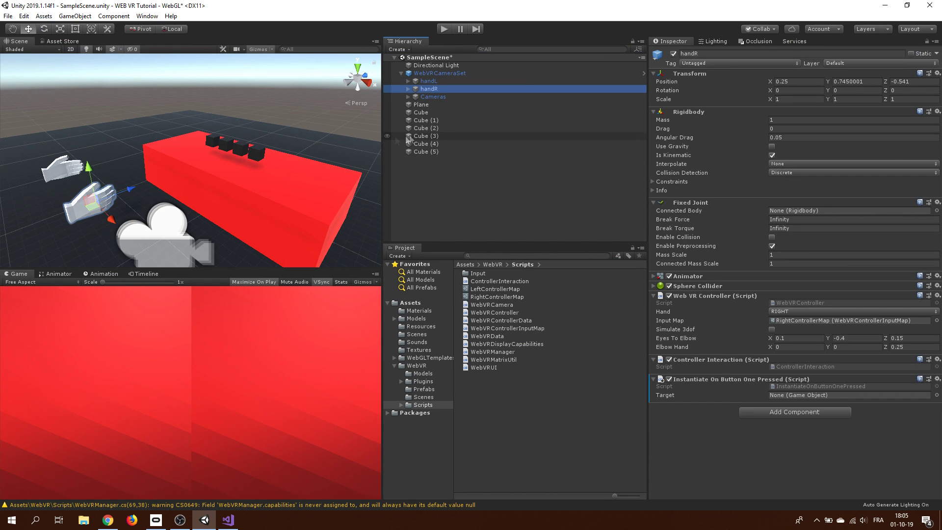
{"action": "left_click_drag", "start_coordinate": [419, 143], "coordinate": [753, 325]}
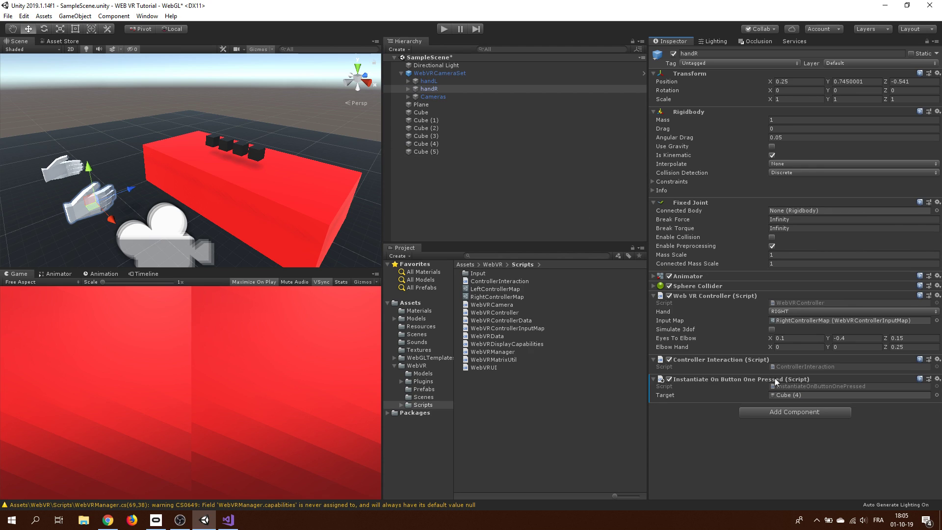
{"action": "left_click", "coordinate": [442, 29]}
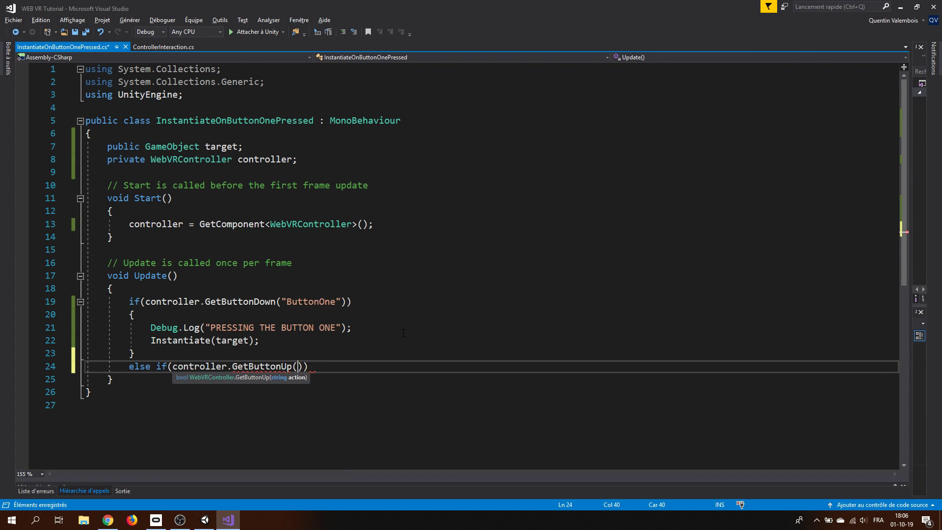
Start the body of the GetButtonUp("ButtonOne") branch with a Debug.Log call.
{"action": "type", "text": ")"}
{"action": "key", "text": "Return"}
{"action": "type", "text": "{"}
{"action": "key", "text": "Return"}
{"action": "type", "text": "D"}
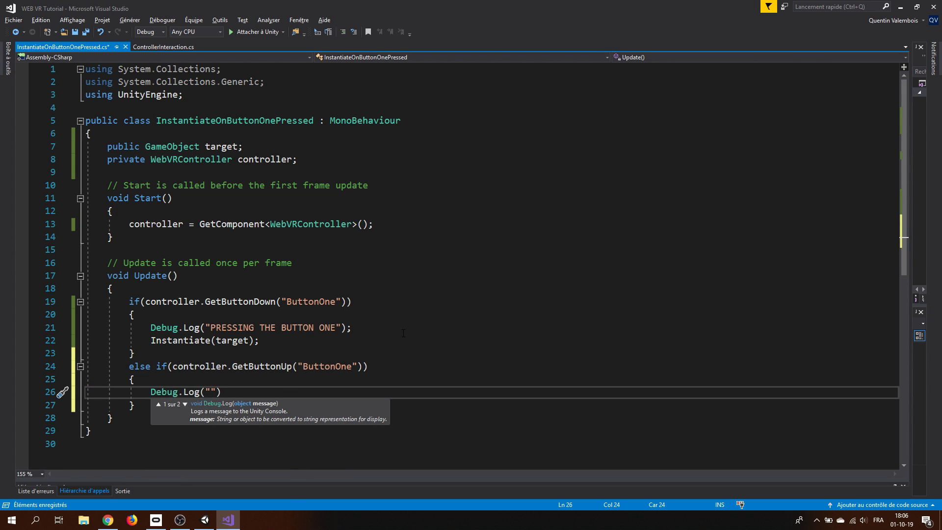